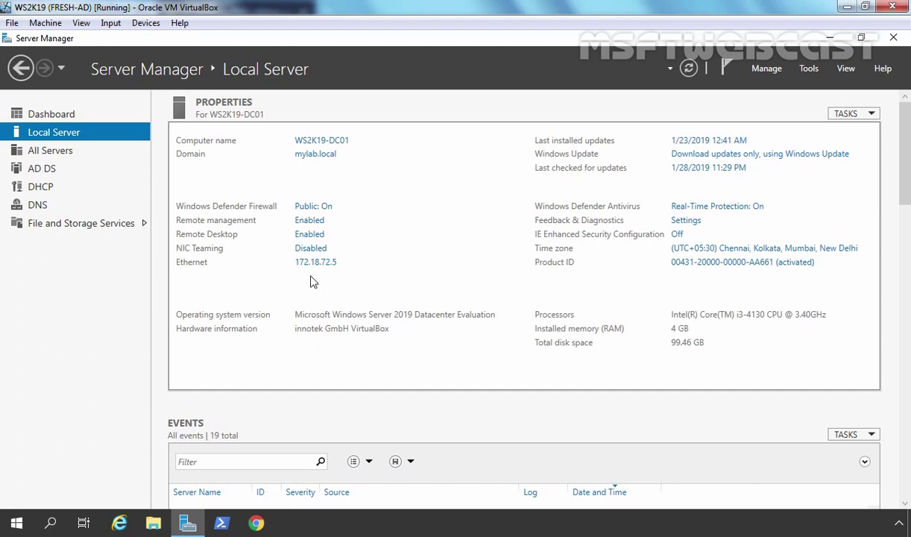
Step: Open the DHCP management console full size on the domain controller and expand the ws2k19-dc01.mylab.local server
click(809, 68)
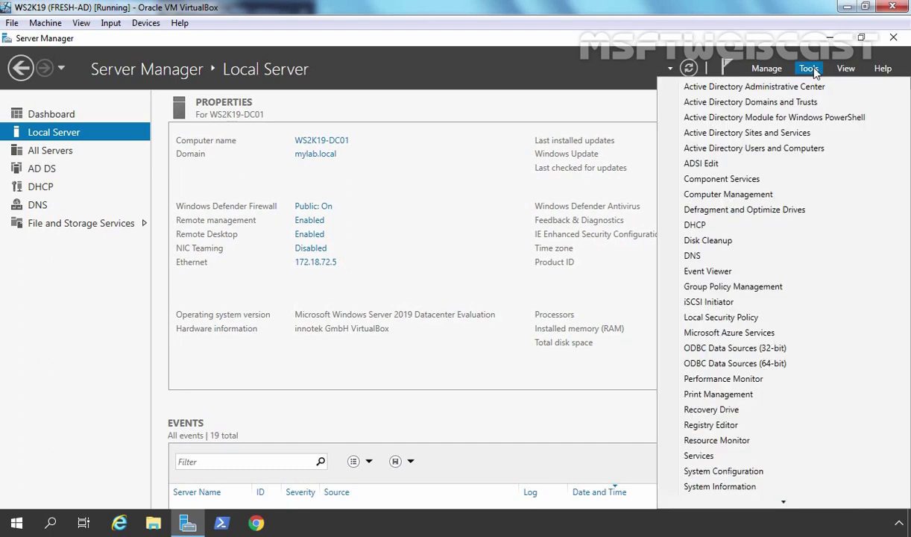
click(697, 220)
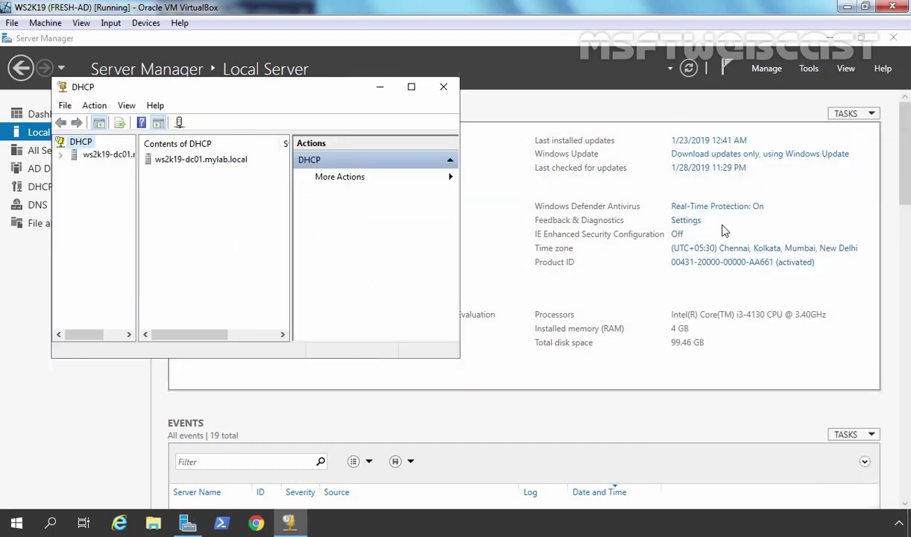
click(410, 87)
drag(87, 184, 194, 176)
double_click(83, 106)
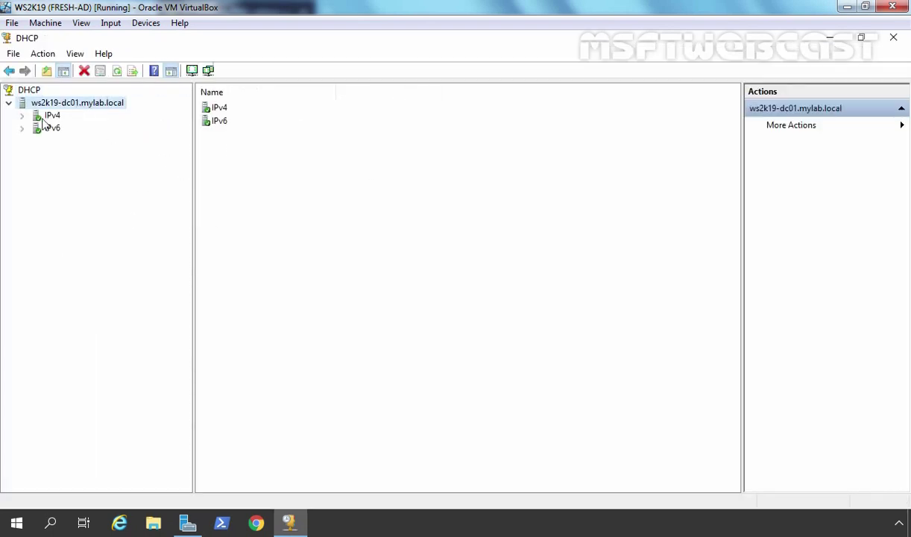
Step: Examine the address pool of the IPv4 scope SCOPE-A
click(45, 116)
double_click(43, 116)
click(78, 132)
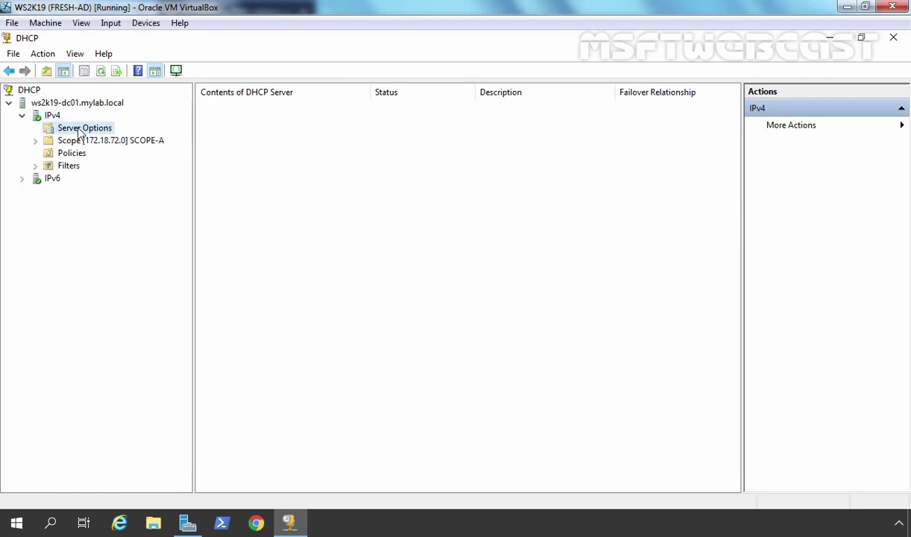
click(78, 140)
double_click(77, 140)
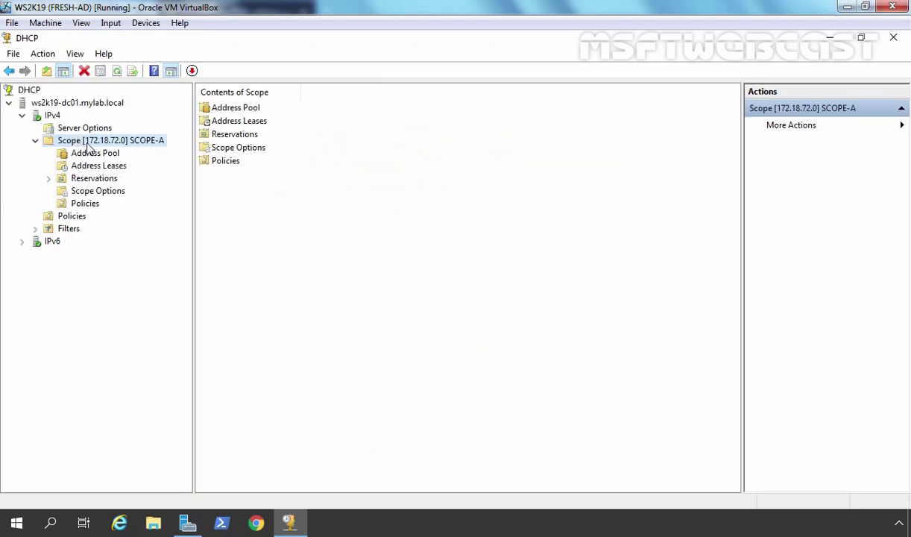
click(91, 154)
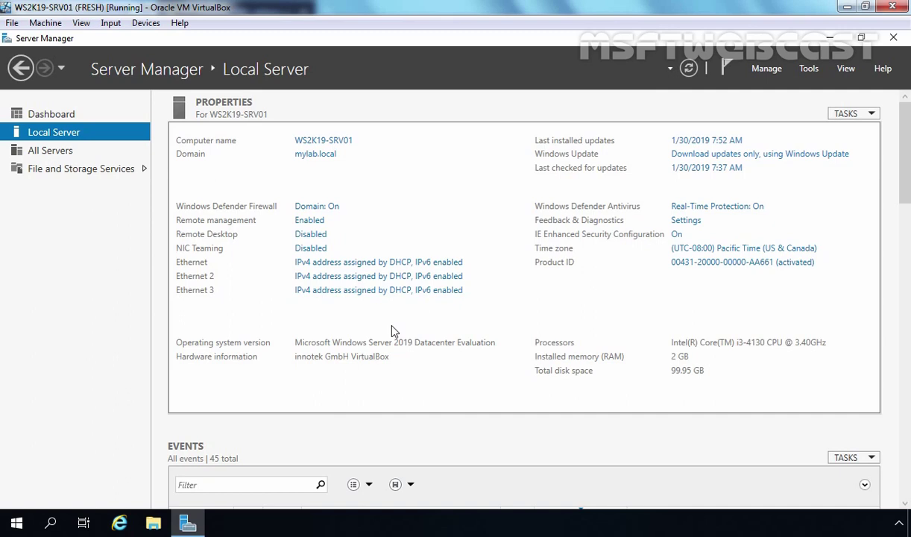
Step: On WS2K19-SRV01, open the network connections and check the physical address in the Ethernet adapter's connection details
click(329, 265)
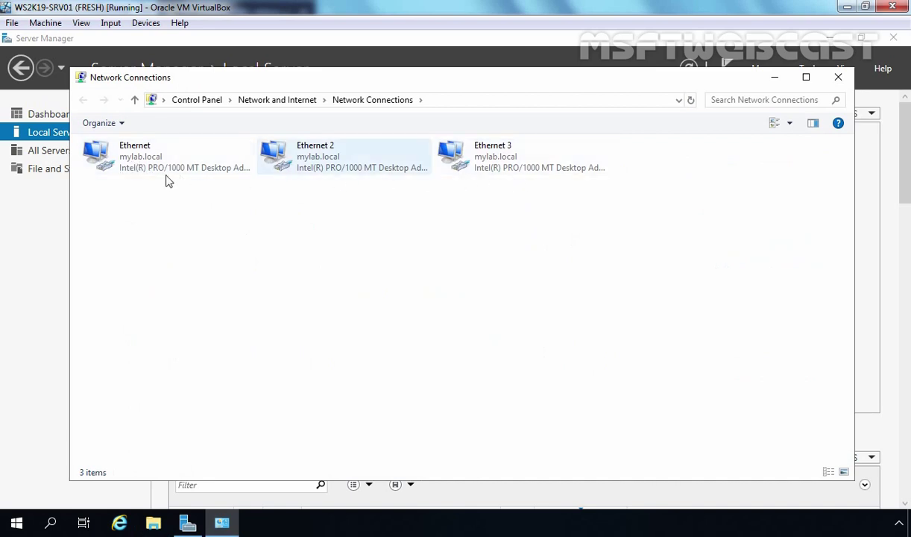
click(129, 161)
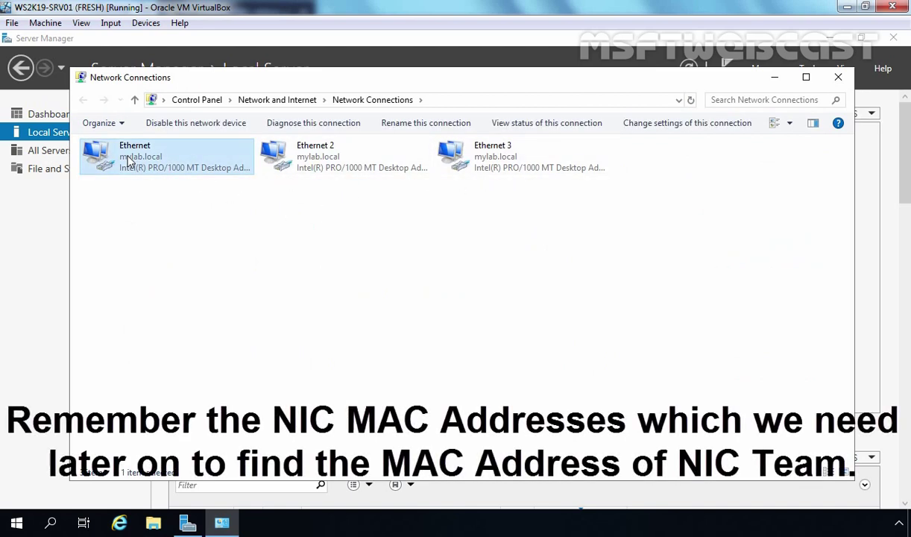
right_click(129, 161)
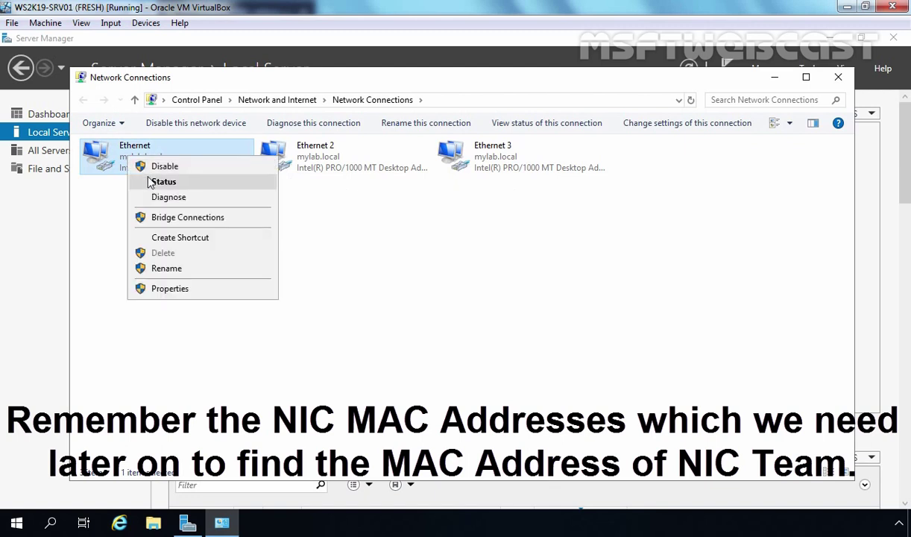
click(146, 180)
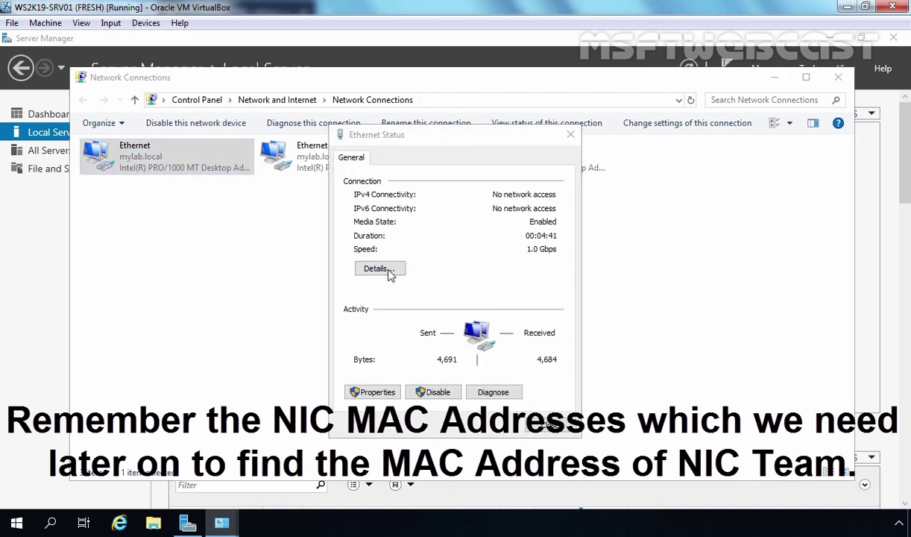
click(377, 268)
click(489, 236)
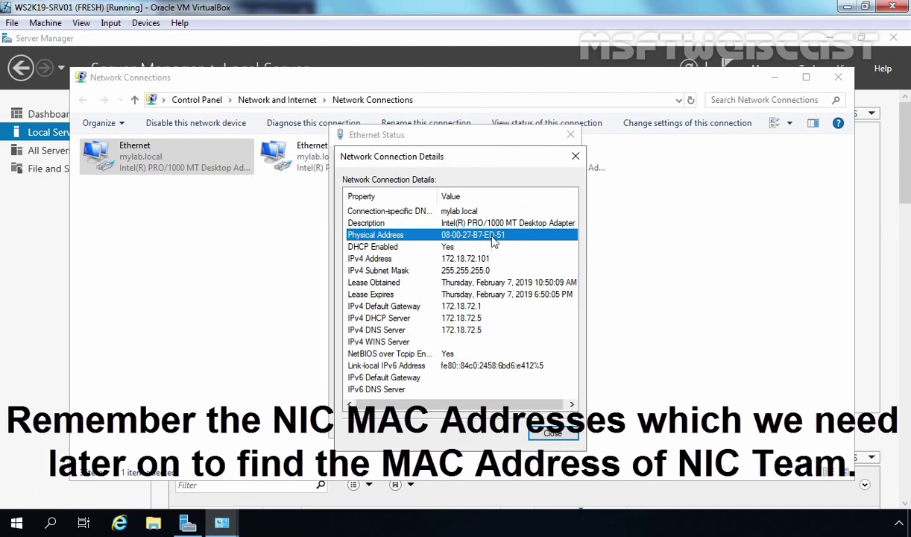
click(548, 432)
click(548, 428)
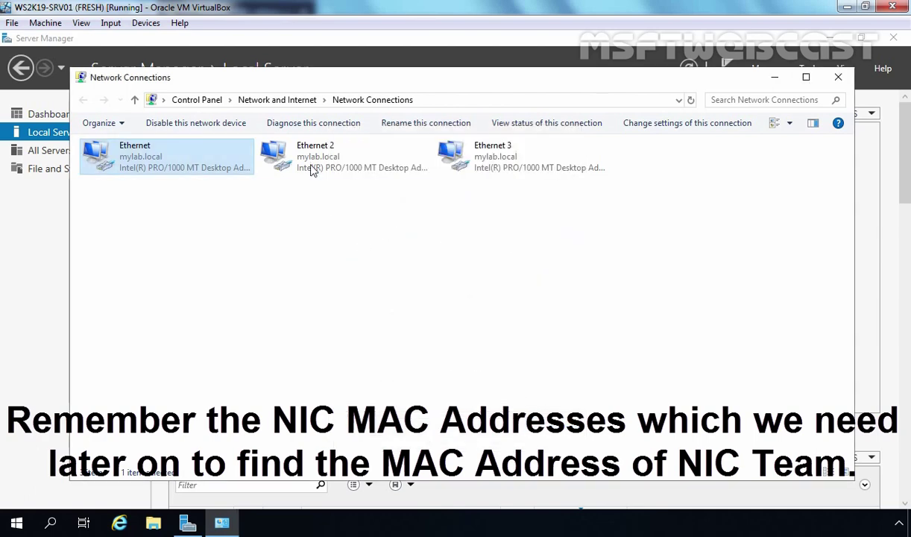
Step: Check the physical address in the Ethernet 2 adapter's connection details
click(307, 163)
right_click(306, 160)
click(336, 182)
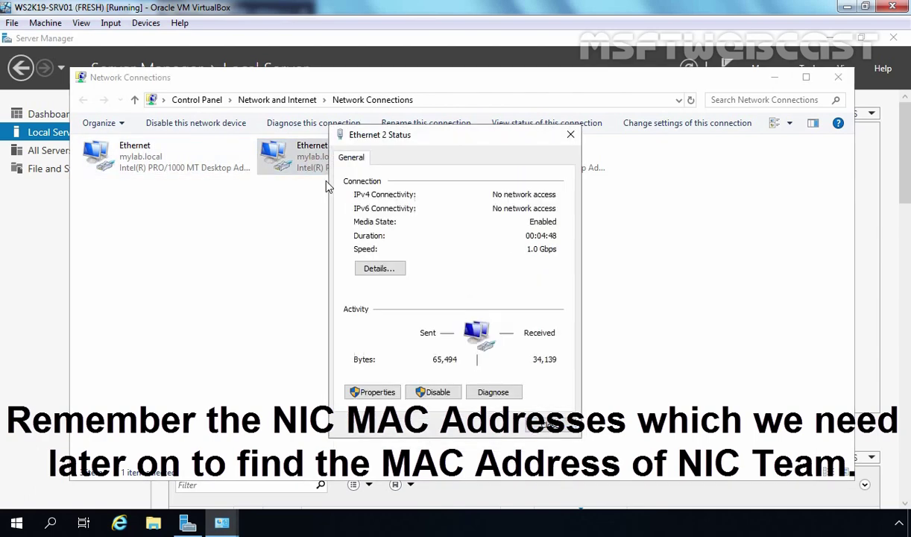
click(378, 267)
click(498, 235)
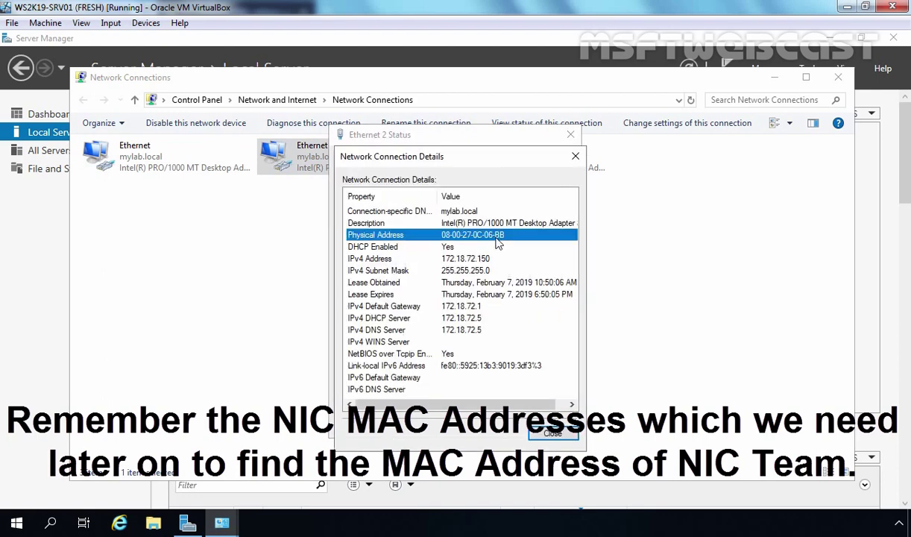
click(550, 433)
click(548, 433)
Step: Check the physical address in the Ethernet 3 adapter's connection details
click(471, 154)
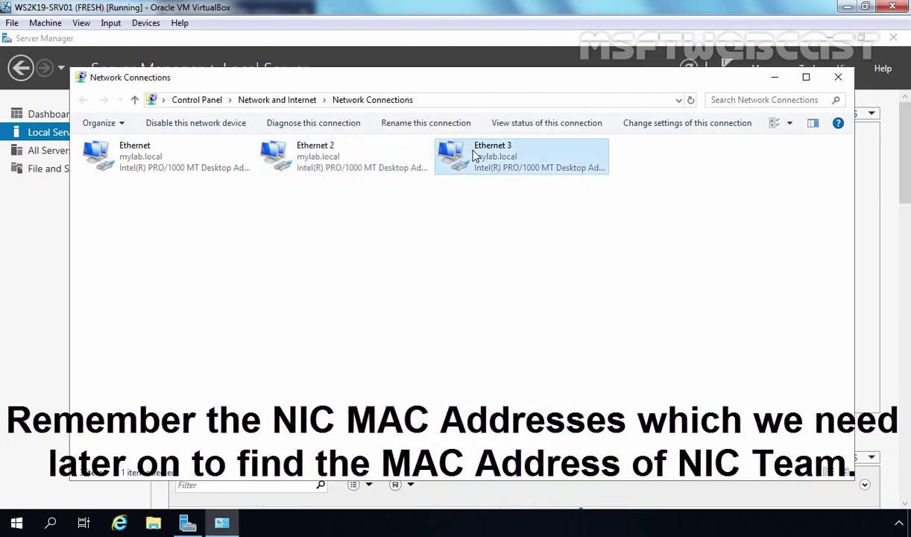
right_click(471, 153)
click(496, 175)
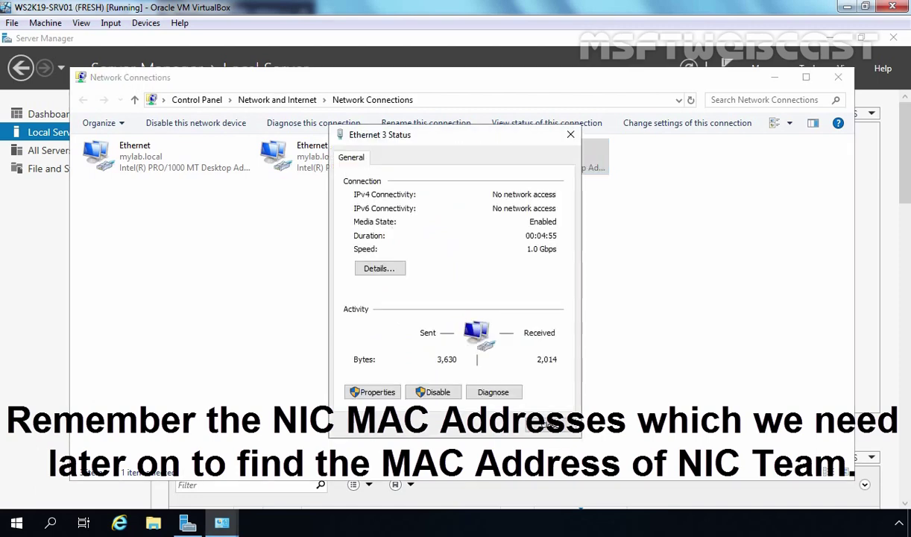
click(380, 262)
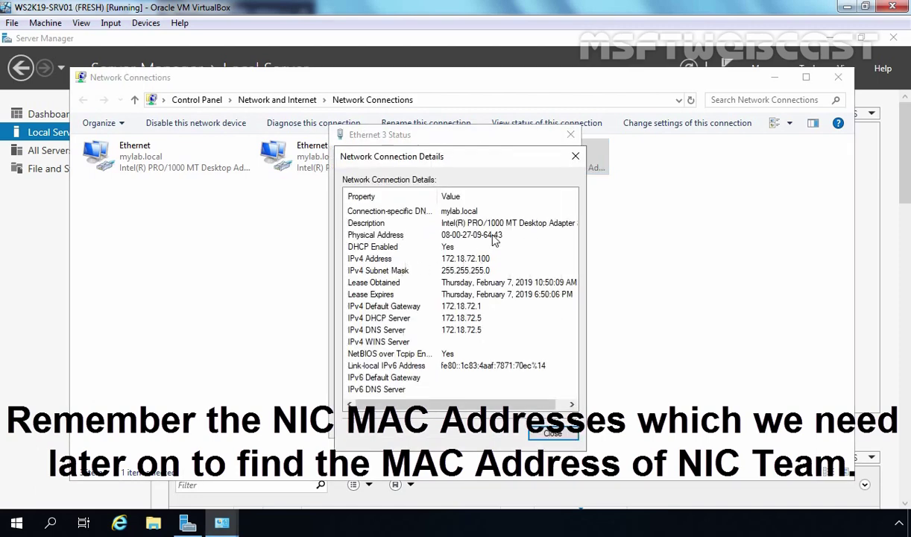
click(553, 433)
click(553, 433)
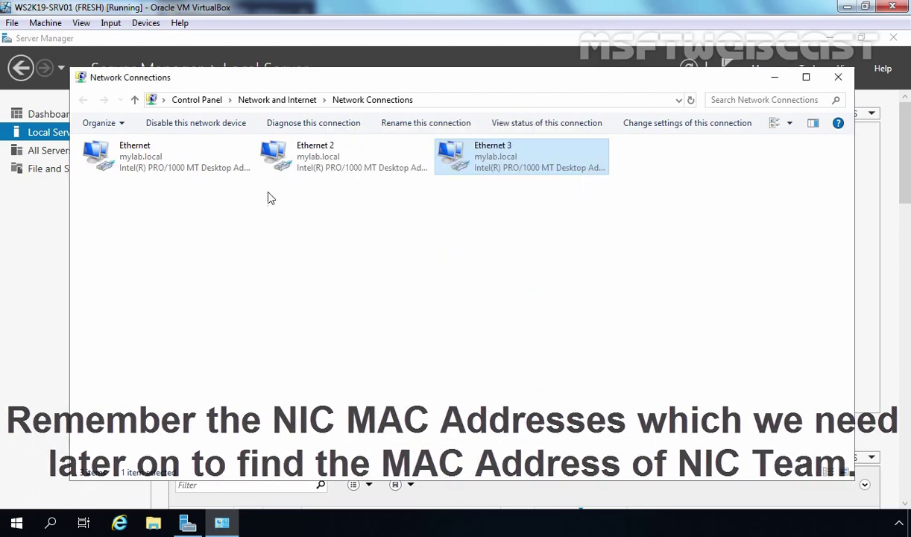
Step: Review the advanced network settings of Adapters 1, 2 and 3 in the VirtualBox settings of the WS2K19-SRV01 machine
click(45, 23)
click(64, 39)
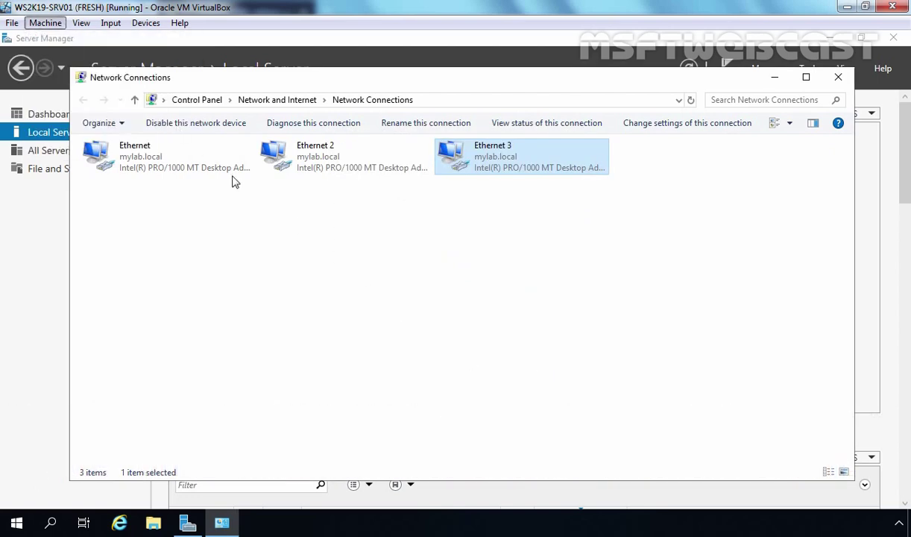
click(313, 251)
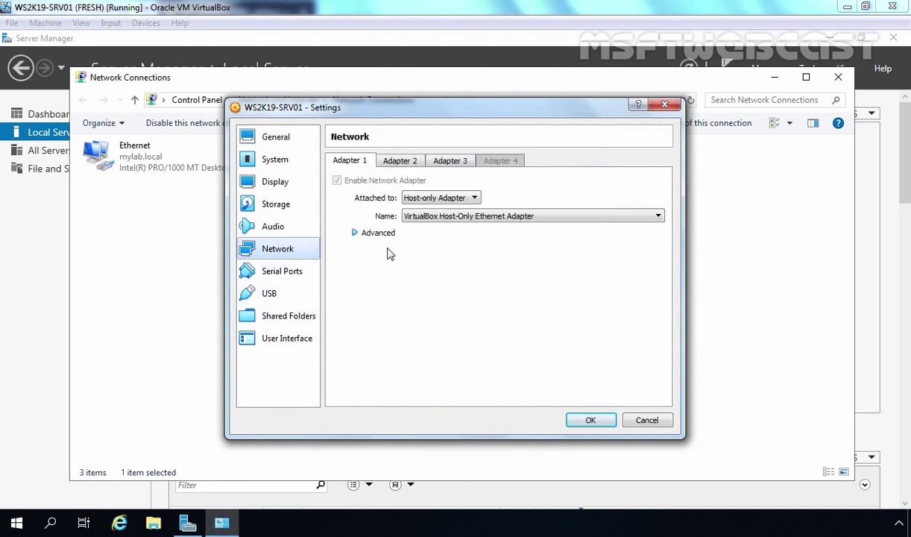
click(373, 232)
click(396, 160)
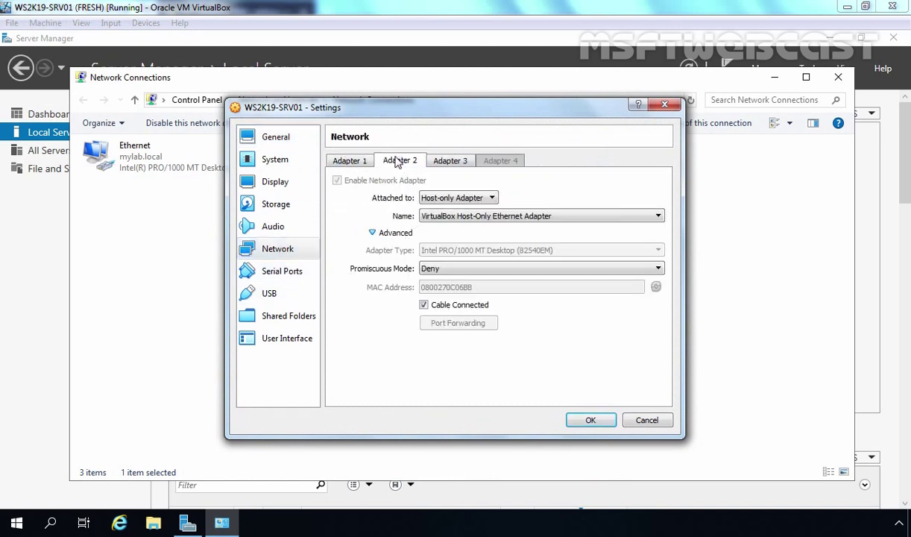
click(452, 163)
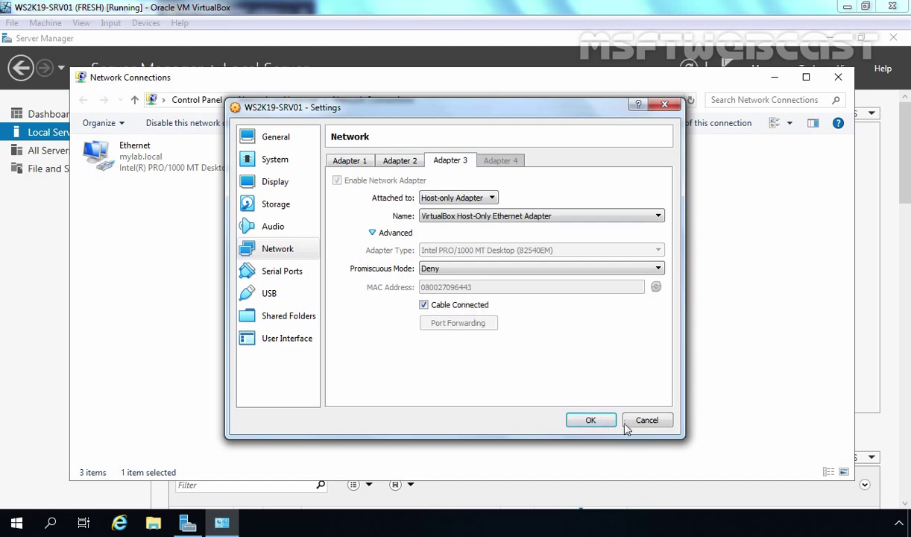
click(588, 420)
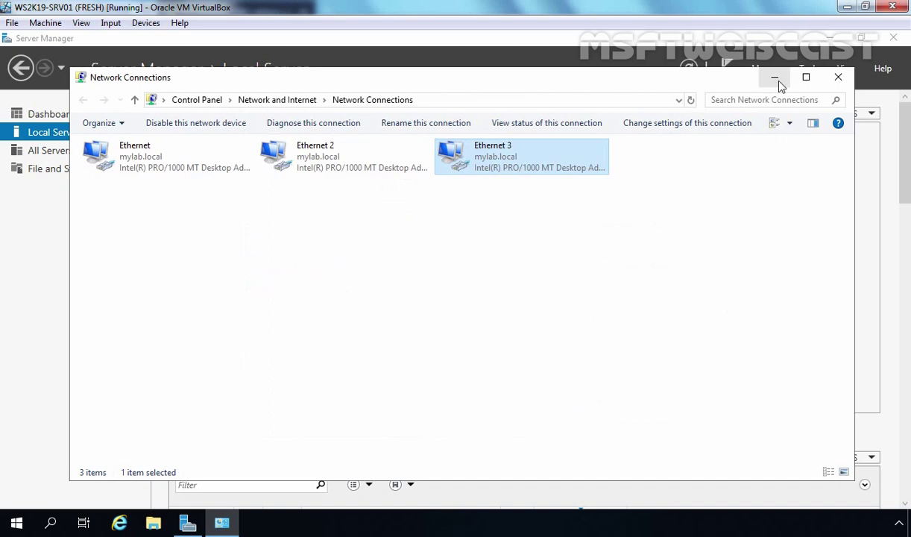
Step: Put the network connections window away and open the local server's NIC Teaming configuration at full size
click(776, 78)
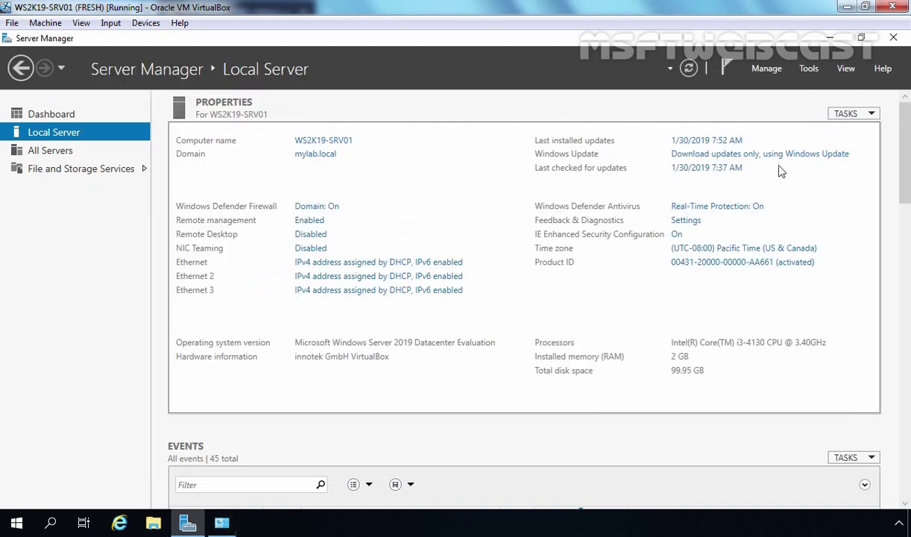
click(308, 251)
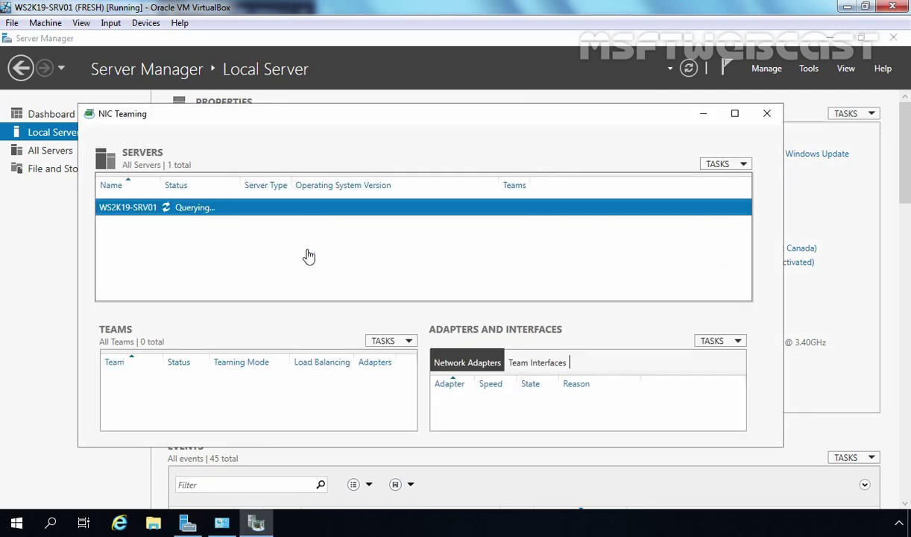
click(734, 115)
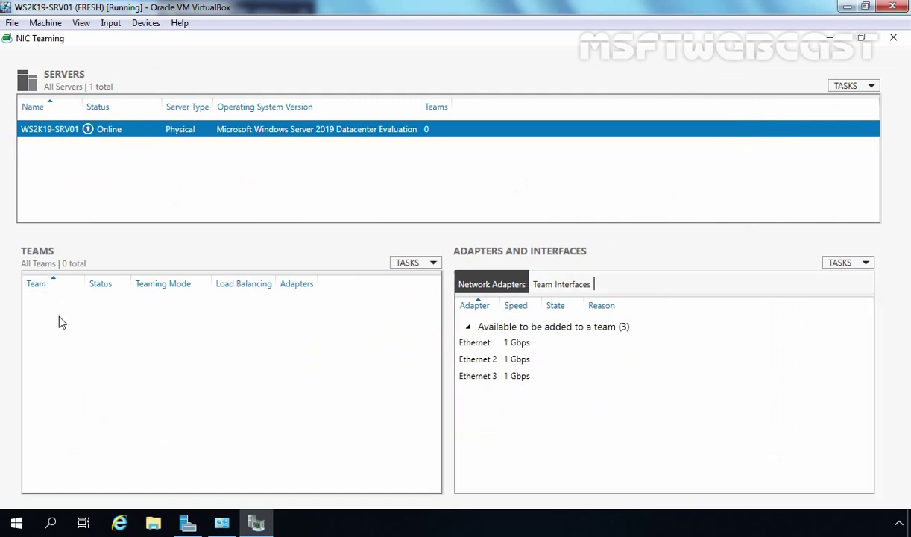
Step: Create a NIC team named MYLAB_TEAM1 from Ethernet, Ethernet 2 and Ethernet 3, keeping Switch Independent teaming, Dynamic load balancing and all adapters active
click(434, 266)
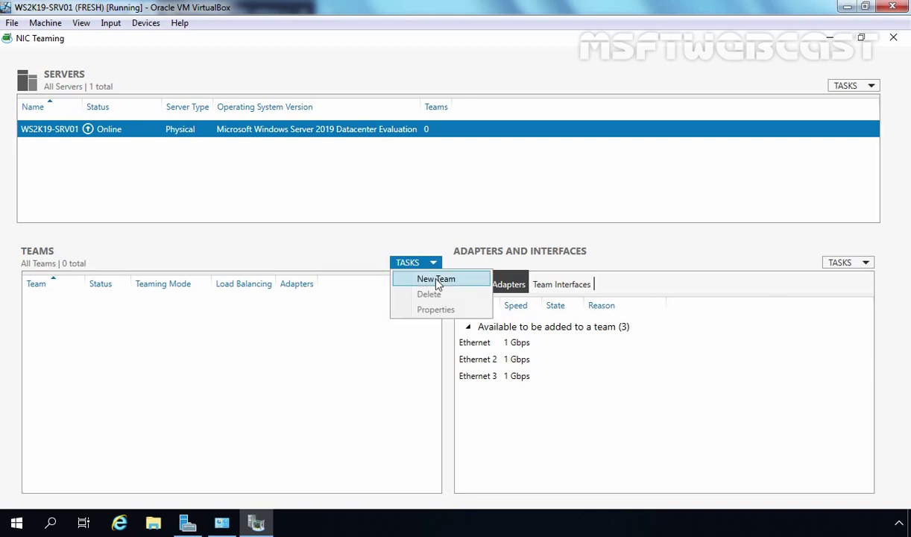
click(438, 282)
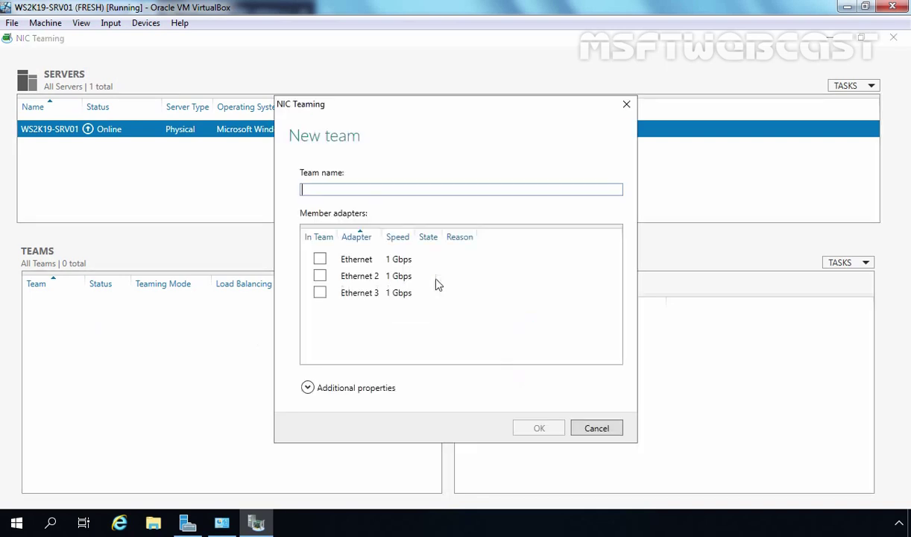
text(MYLAB_TEAM1)
click(321, 260)
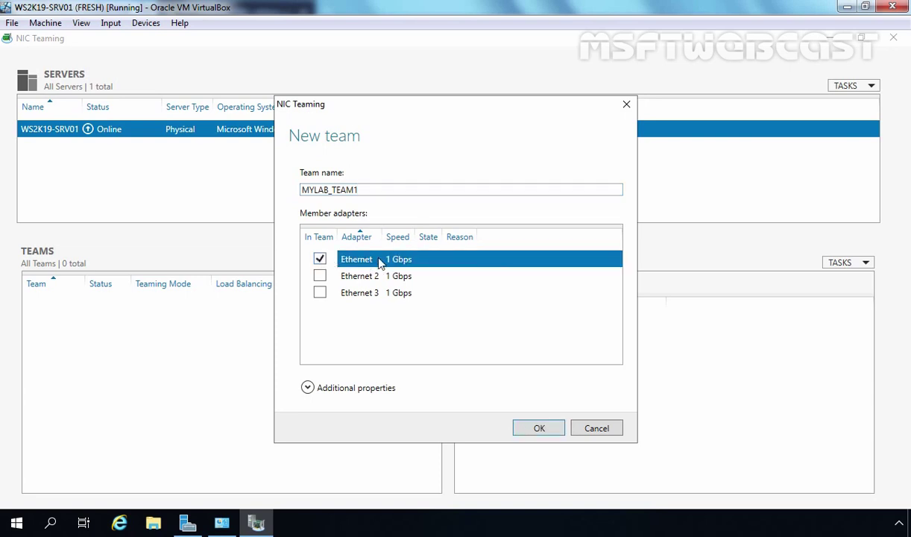
click(319, 277)
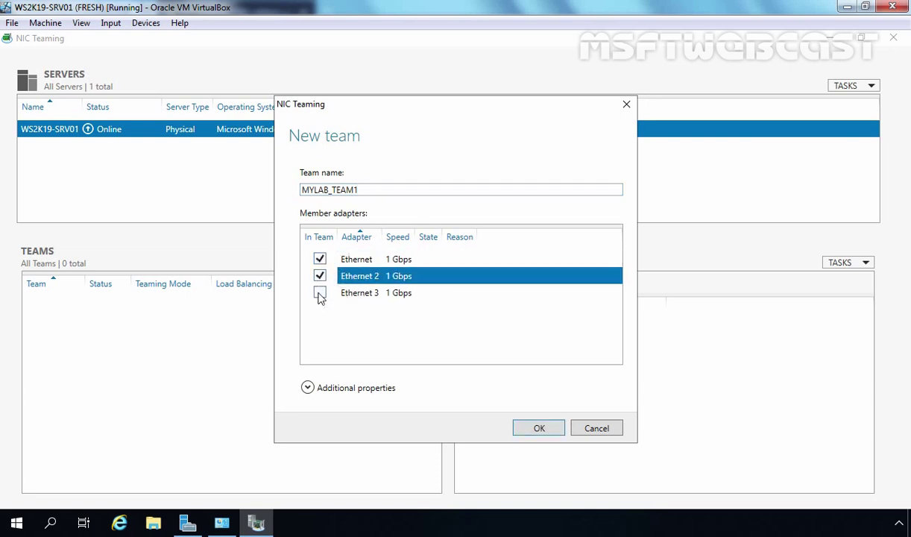
click(319, 295)
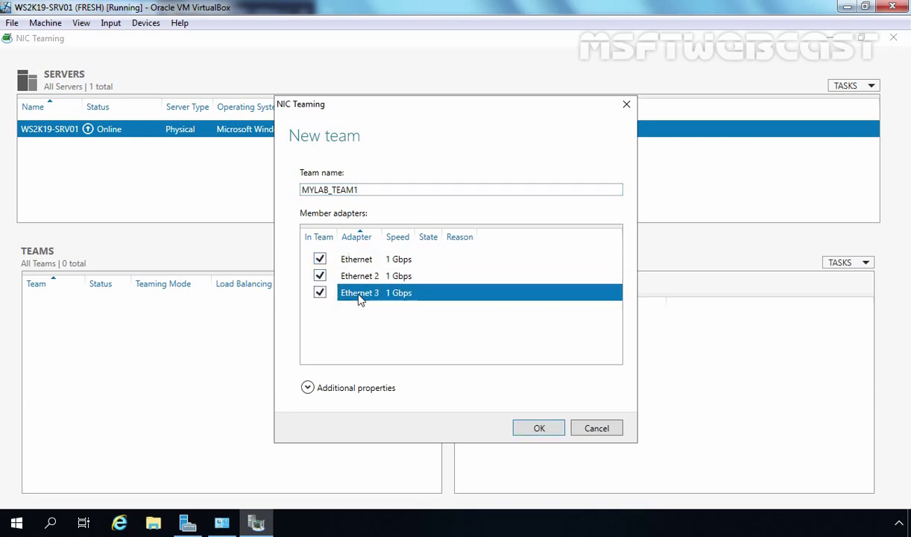
click(308, 387)
drag(363, 102, 370, 68)
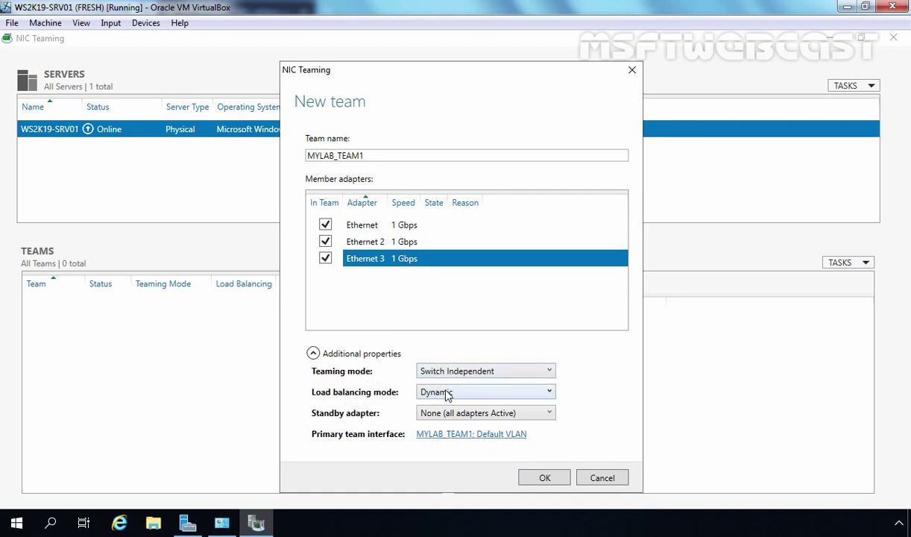
click(545, 478)
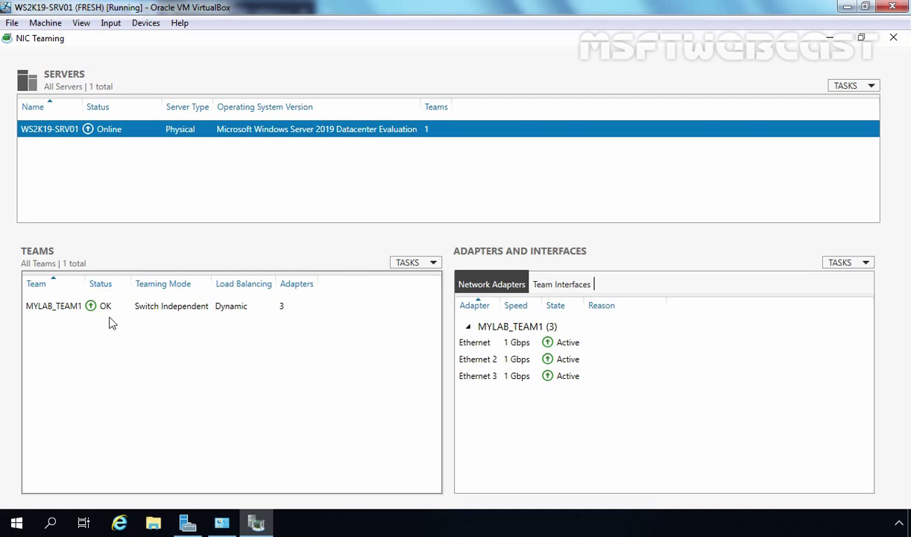
Step: Put the NIC Teaming window away and check the MYLAB_TEAM1 adapter's status in the network connections
click(830, 37)
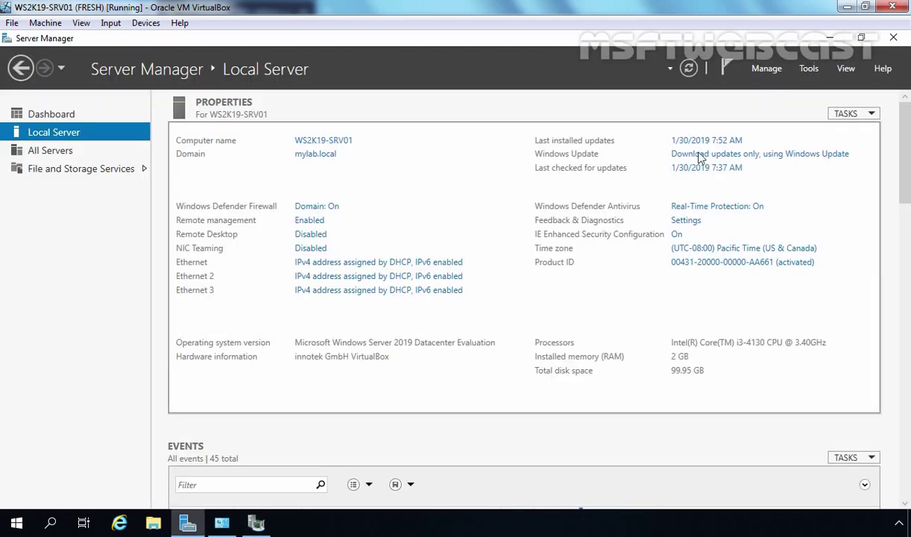
click(222, 523)
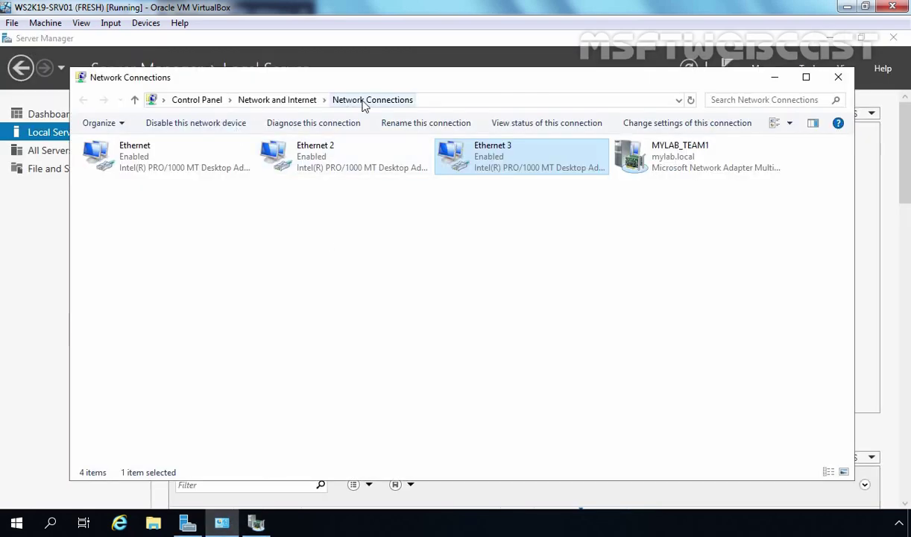
click(410, 285)
click(673, 170)
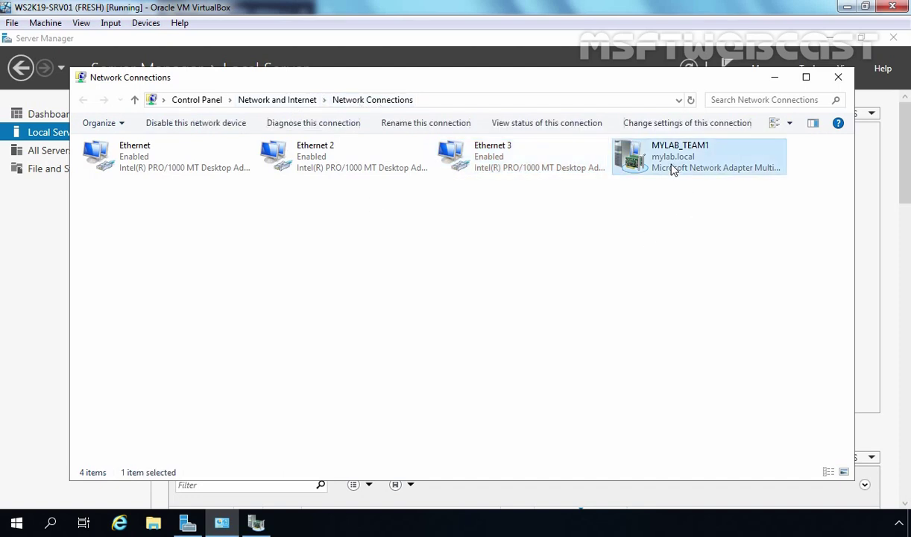
right_click(673, 170)
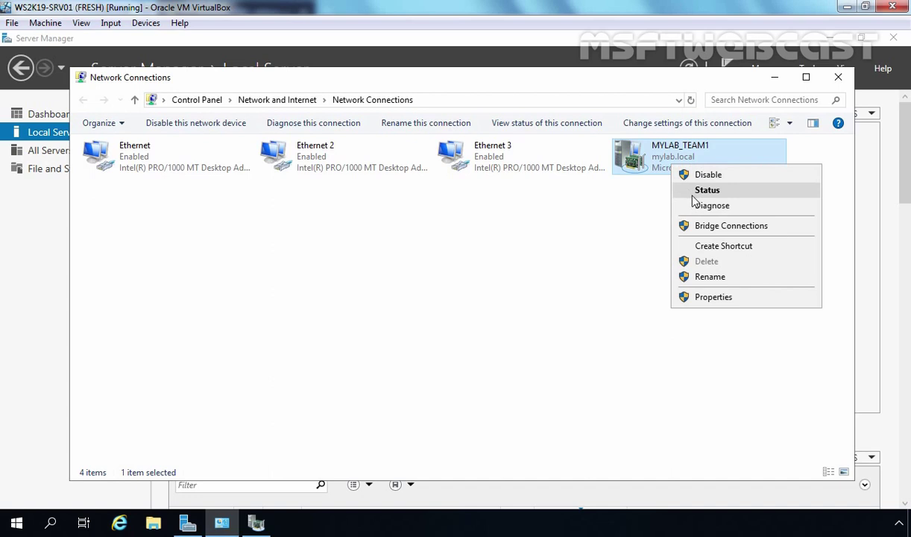
click(706, 191)
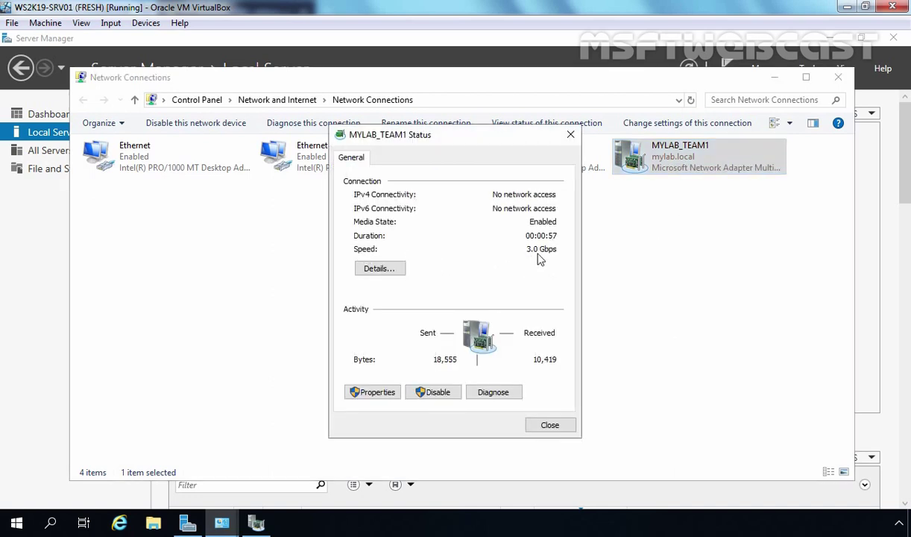
Step: Check the IPv4 address and physical address in MYLAB_TEAM1's connection details
click(377, 272)
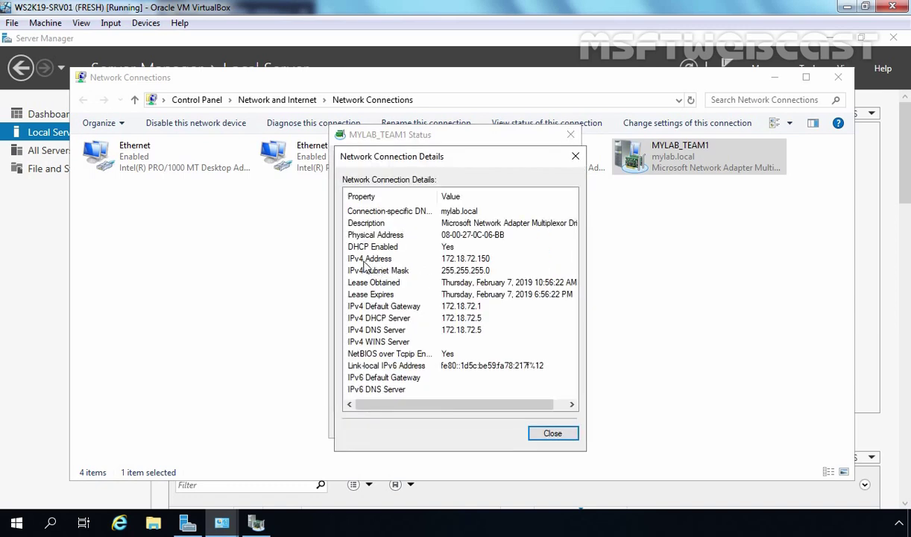
click(359, 259)
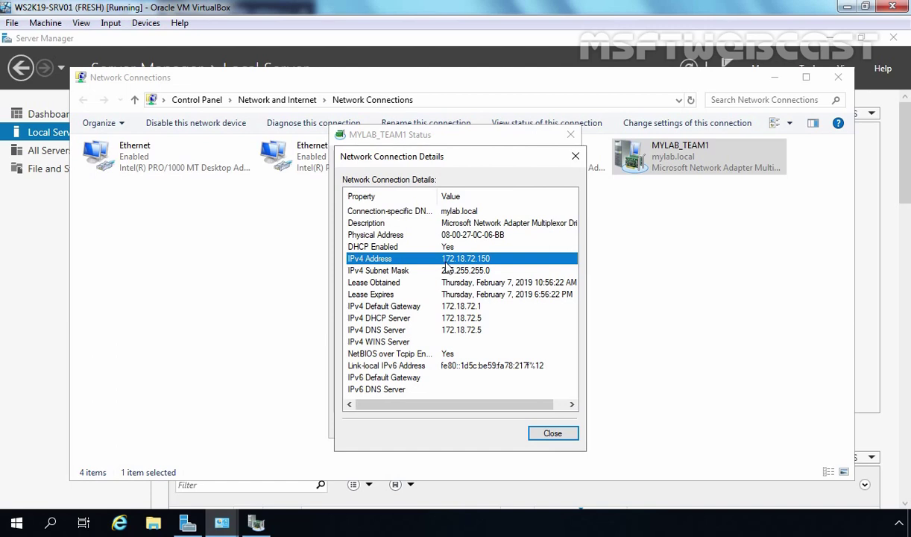
click(365, 234)
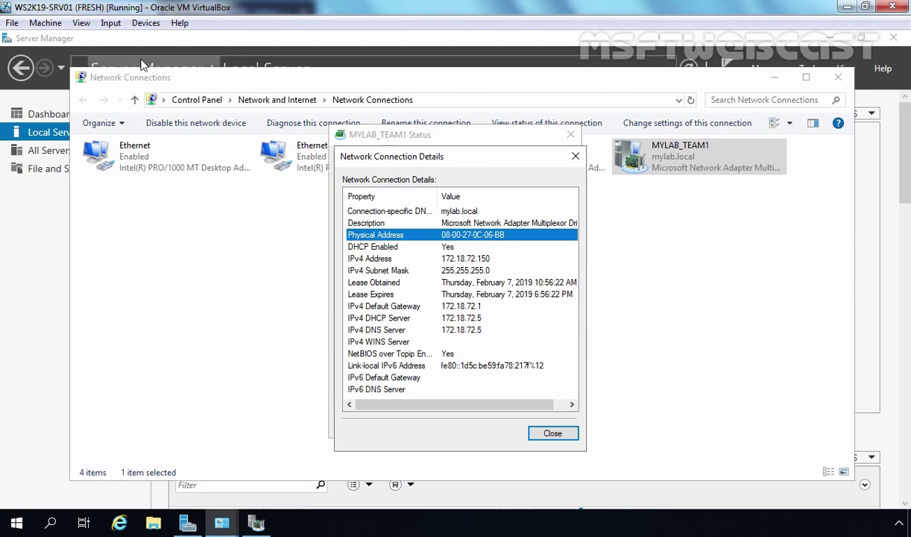
Step: Compare Adapter 1's MAC address in the WS2K19-SRV01 machine's VirtualBox network settings with the team's physical address
click(52, 25)
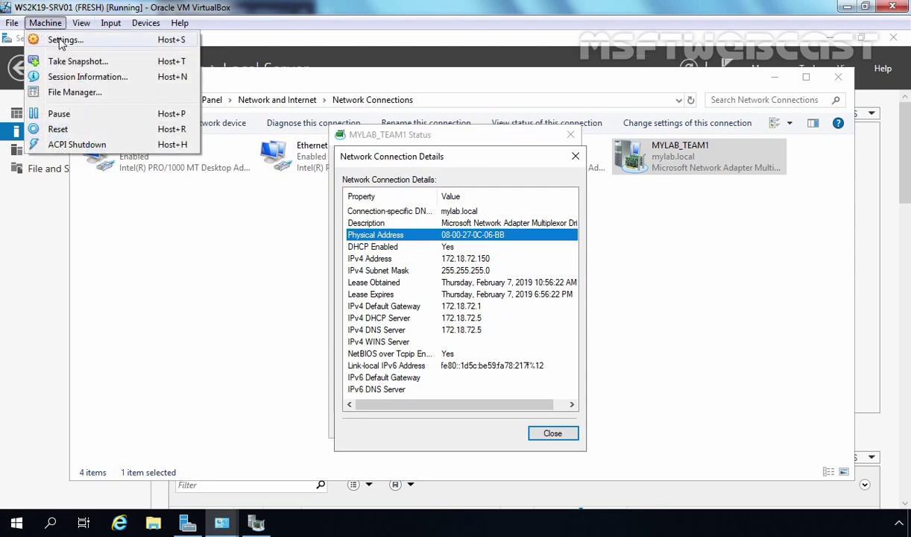
click(62, 40)
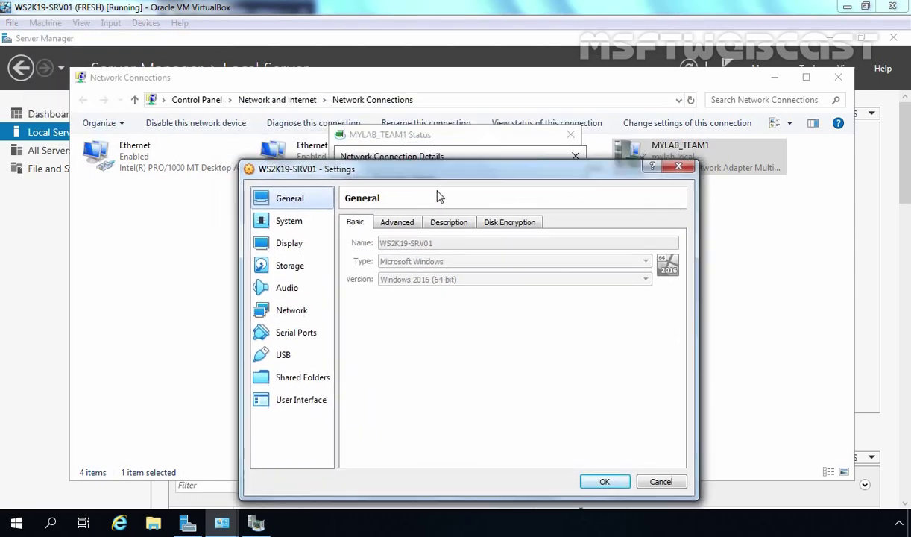
drag(439, 168, 456, 257)
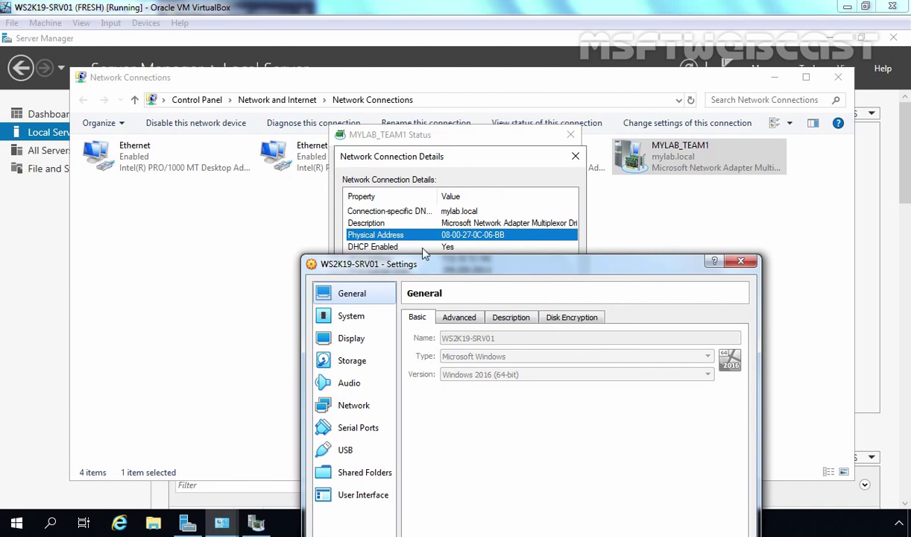
click(347, 407)
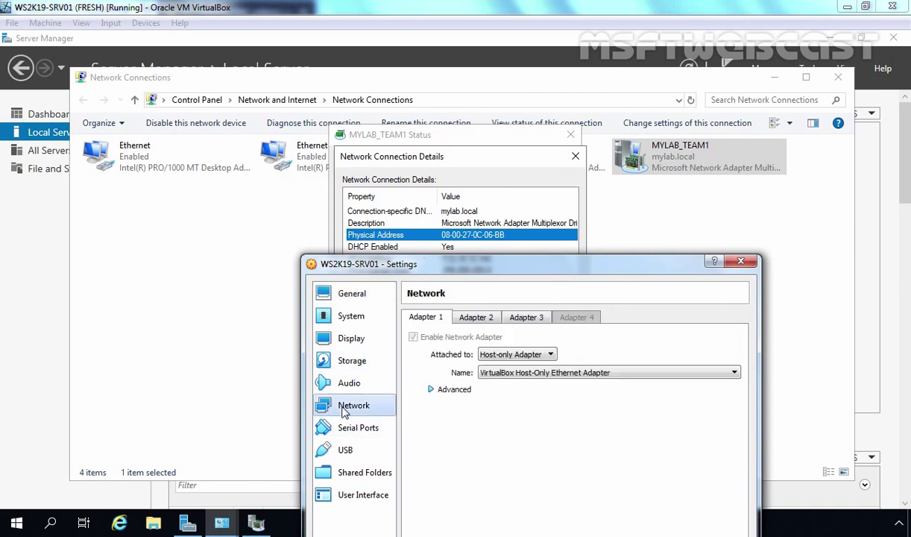
click(430, 389)
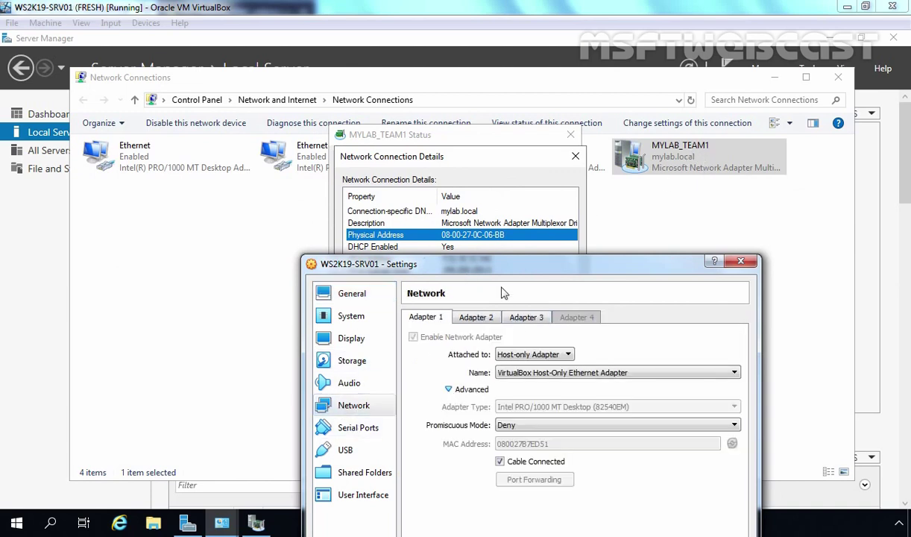
drag(487, 274, 242, 159)
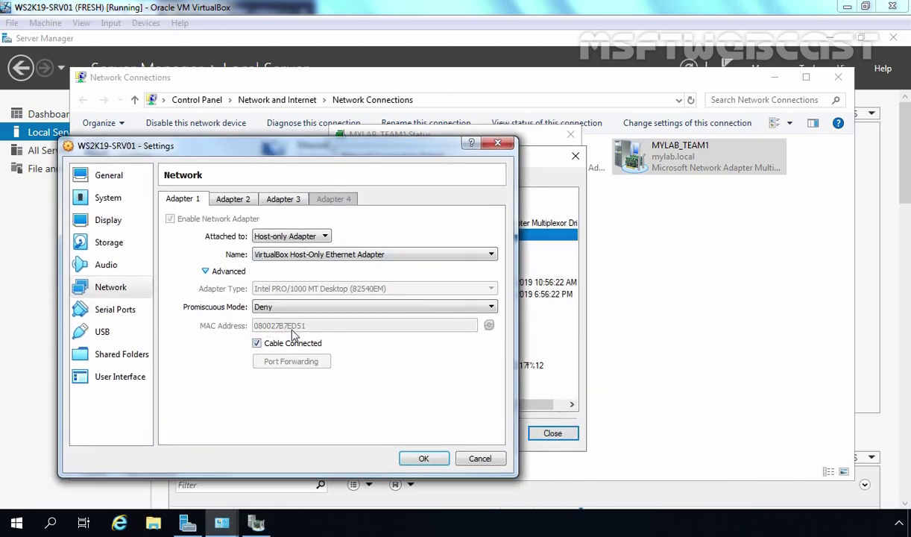
drag(296, 150, 310, 296)
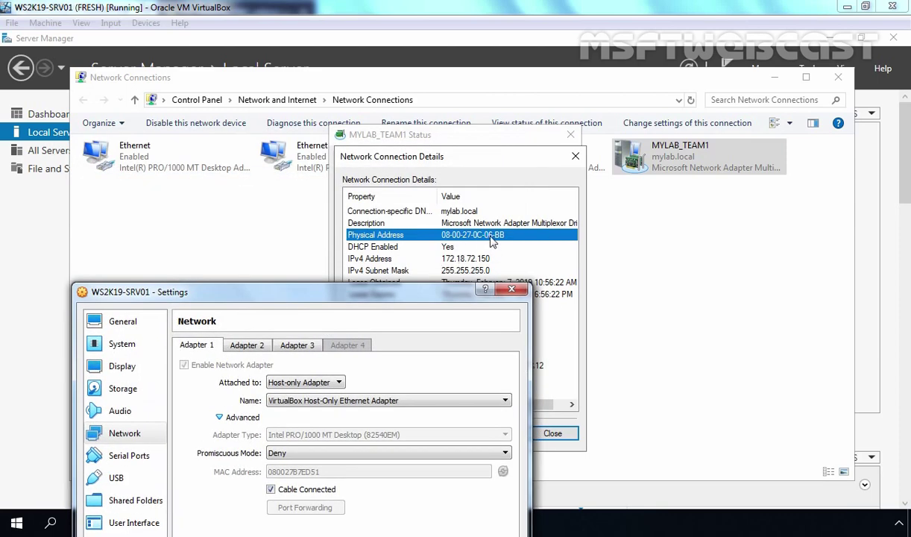
Step: Compare the MAC addresses of Adapters 2 and 3 with the team's physical address, then close the settings, details and status windows
click(246, 344)
drag(249, 290, 246, 211)
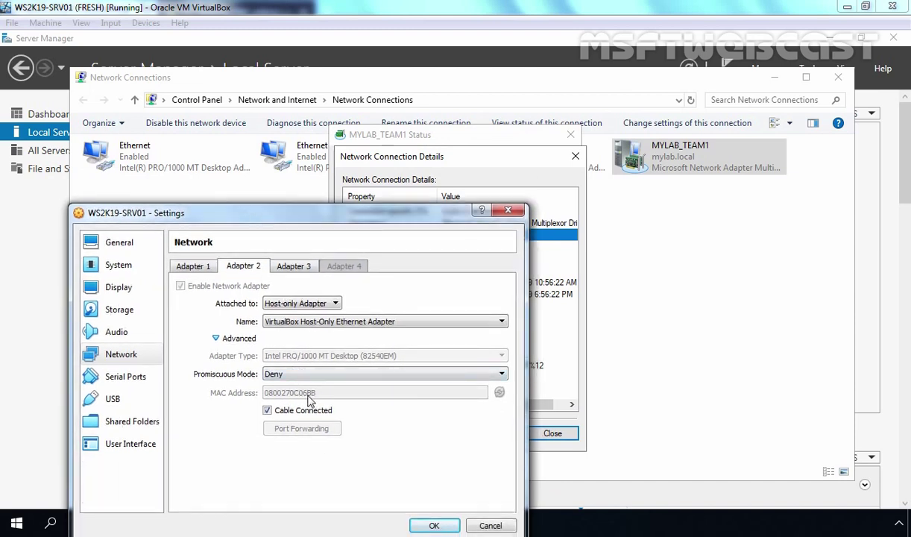
drag(285, 214, 277, 271)
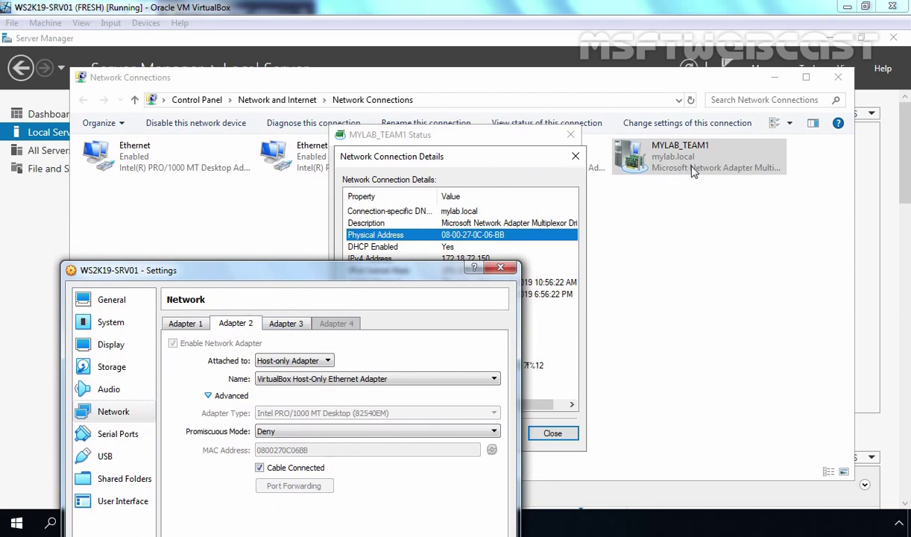
click(286, 323)
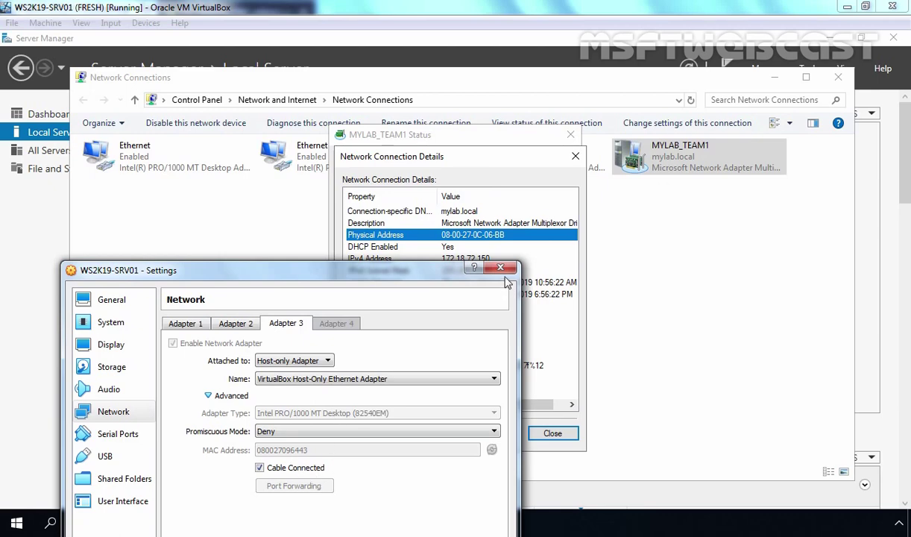
click(500, 268)
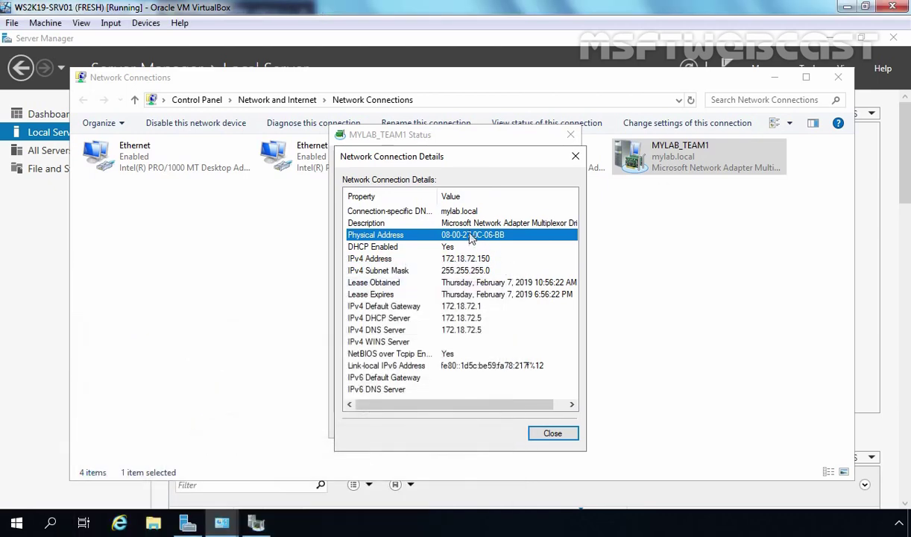
click(552, 433)
click(546, 425)
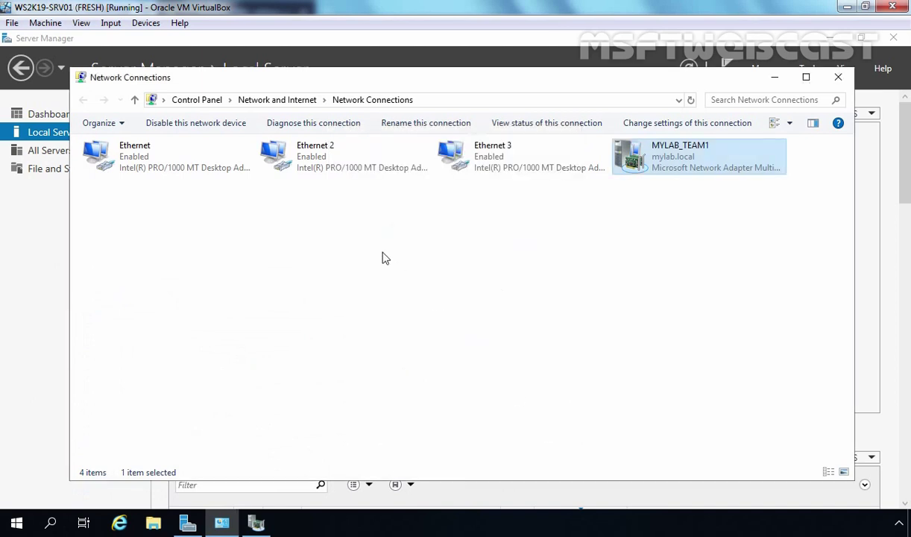
Step: Switch to the DHCP console on the WS2K19 domain controller and start a SCOPE-A reservation named DEMO-1 for IP address 172.18.72.111
click(304, 168)
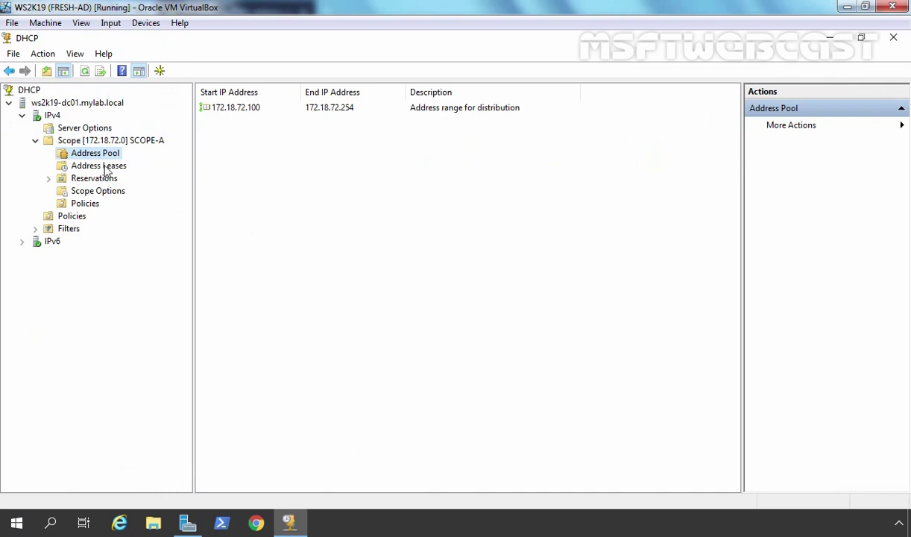
click(99, 182)
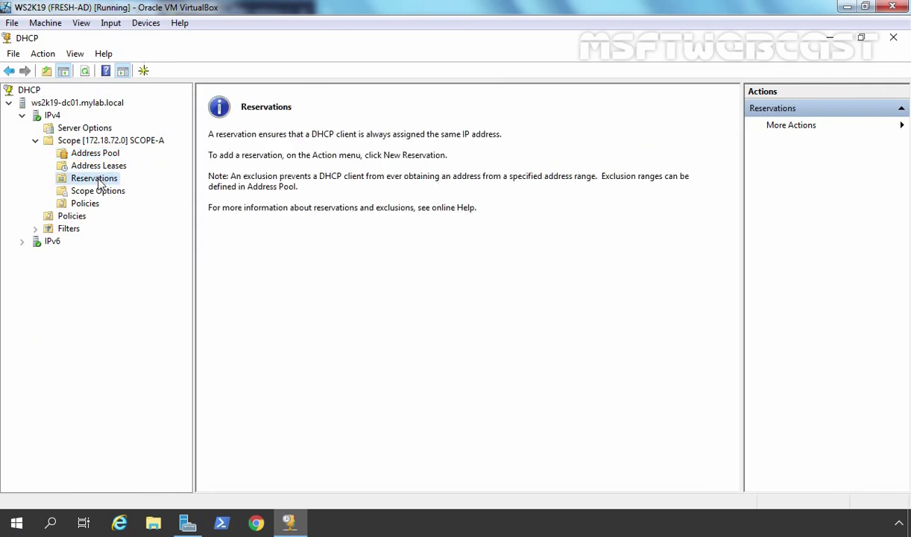
right_click(99, 184)
click(147, 190)
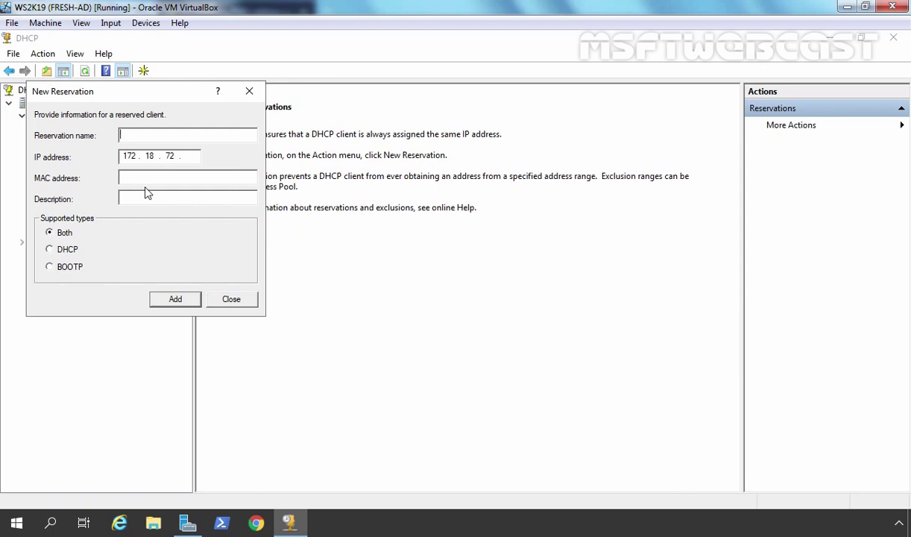
text(DEMO-1)
click(170, 179)
Step: Open PowerShell on the domain controller, ping 172.18.72.150 and interrupt the ping
click(222, 522)
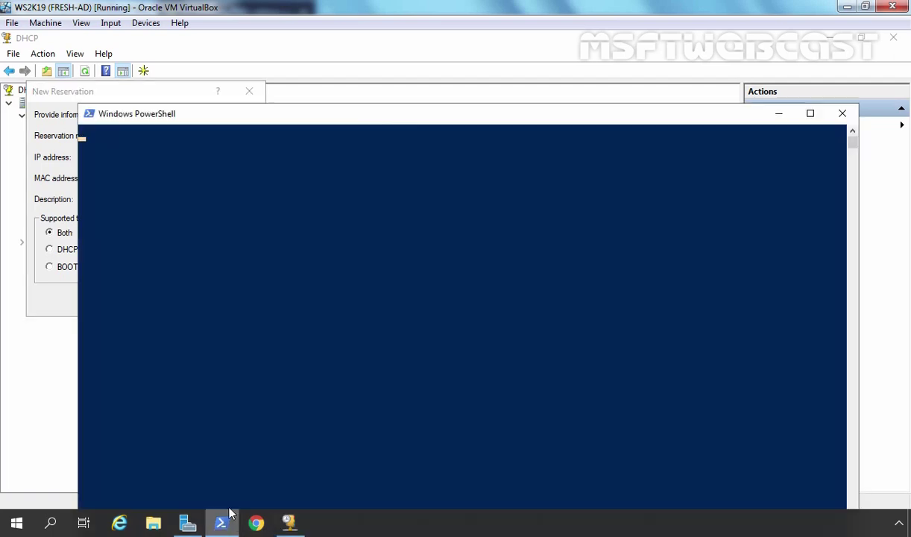
text(ping )
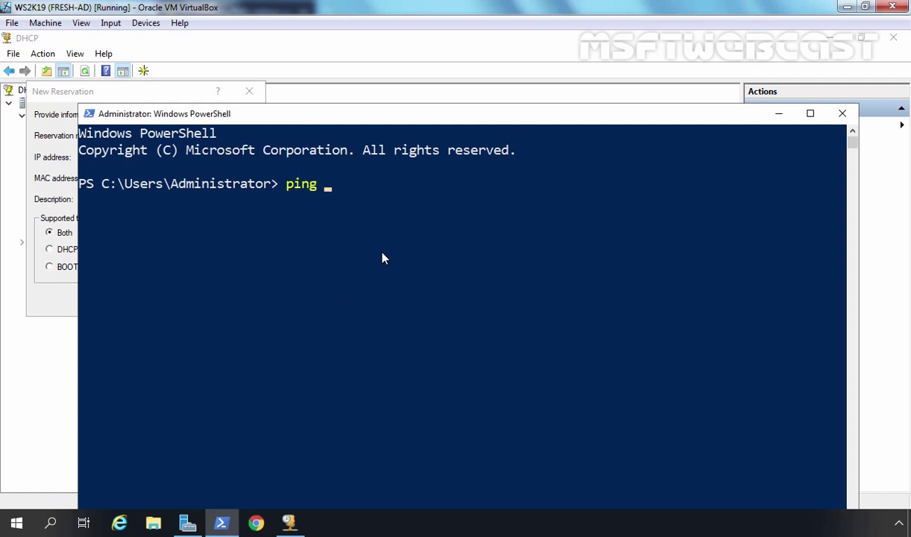
text(172.18.72.150)
key(Return)
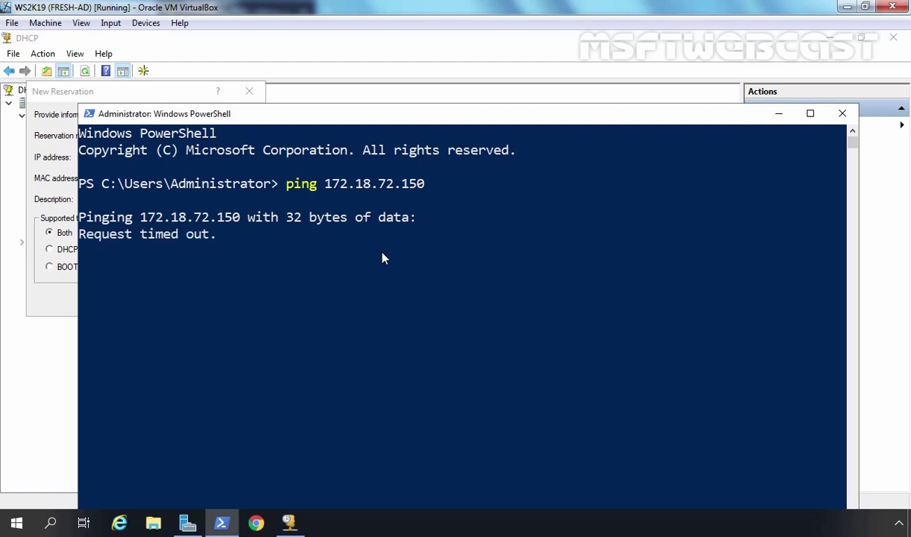
key(ctrl+c)
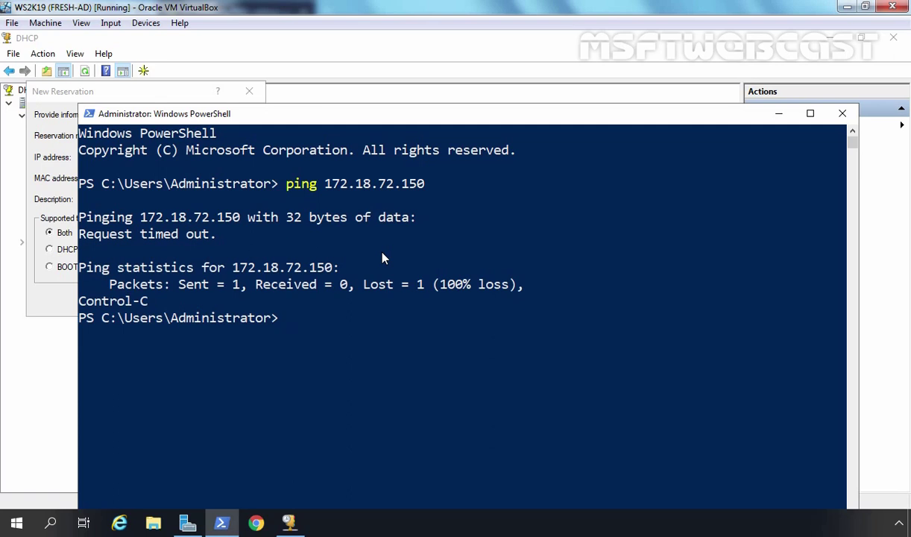
Step: List the ARP table with arp -a and copy the physical address of 172.18.72.150 into the DEMO-1 reservation's MAC address
text(arp -a)
key(Return)
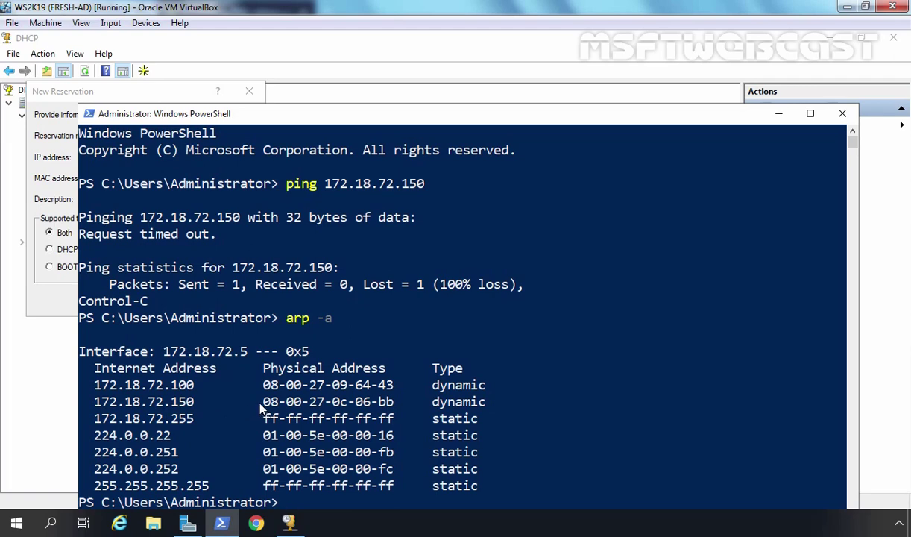
drag(258, 402, 331, 403)
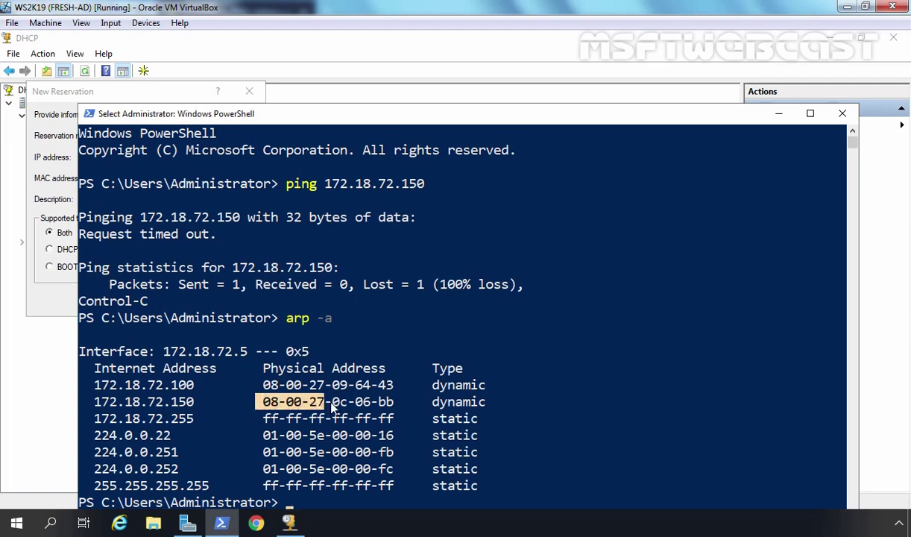
right_click(400, 407)
click(52, 284)
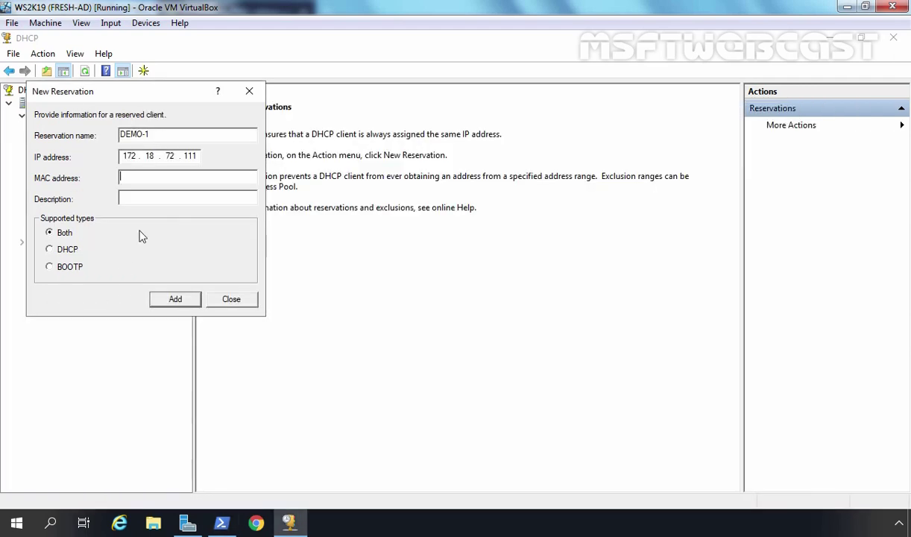
right_click(140, 177)
click(165, 238)
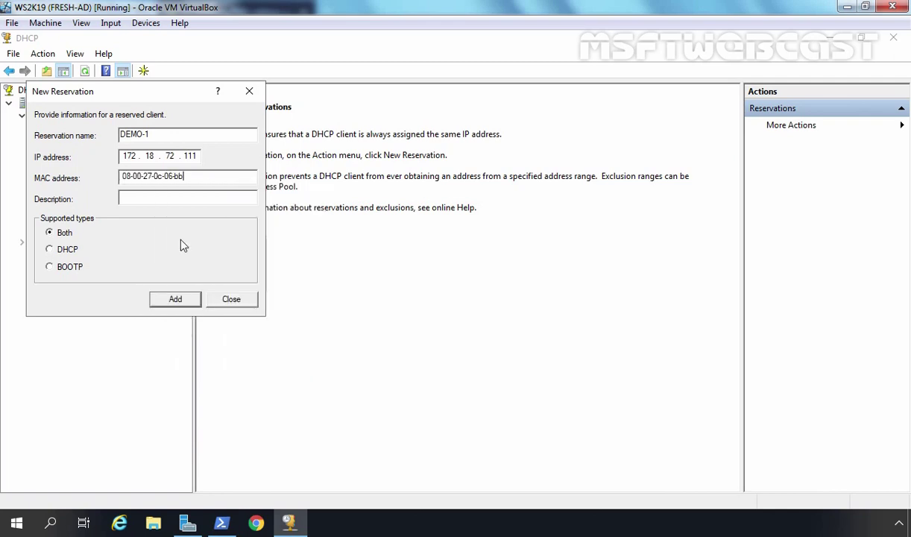
Step: Remove all hyphens from the reservation's MAC address so it reads 0800270c06bb
key(Left)
key(Left)
key(Left)
key(Delete)
key(Left)
key(Left)
key(BackSpace)
key(Left)
key(Left)
key(BackSpace)
key(Left)
key(Left)
key(BackSpace)
key(Left)
key(Left)
key(BackSpace)
click(163, 197)
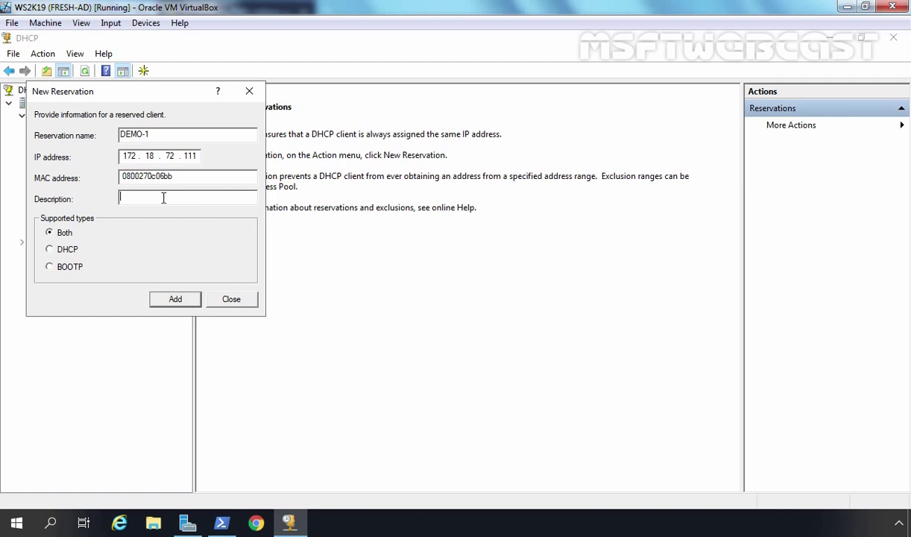
Step: Add the DEMO-1 reservation, accepting the entered identifier, and expand Reservations in the scope tree after closing the form
click(177, 300)
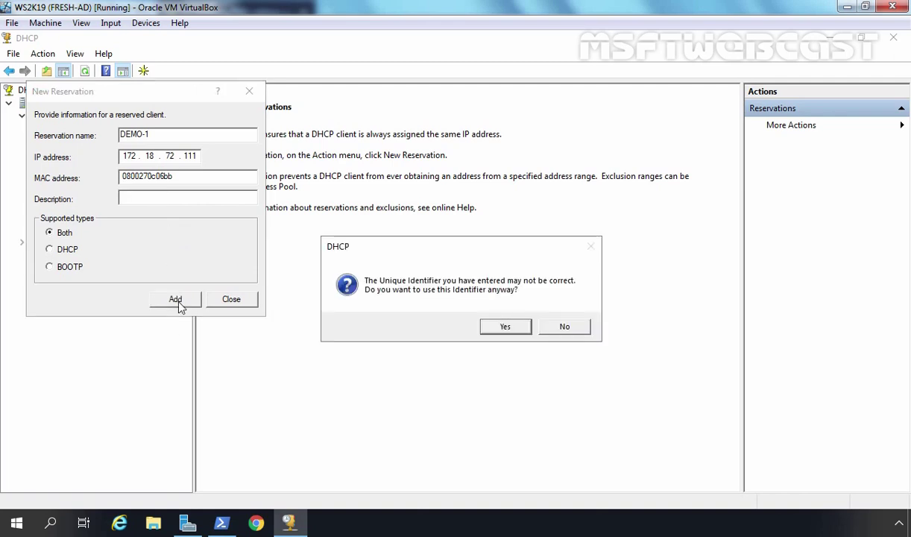
click(505, 327)
click(233, 299)
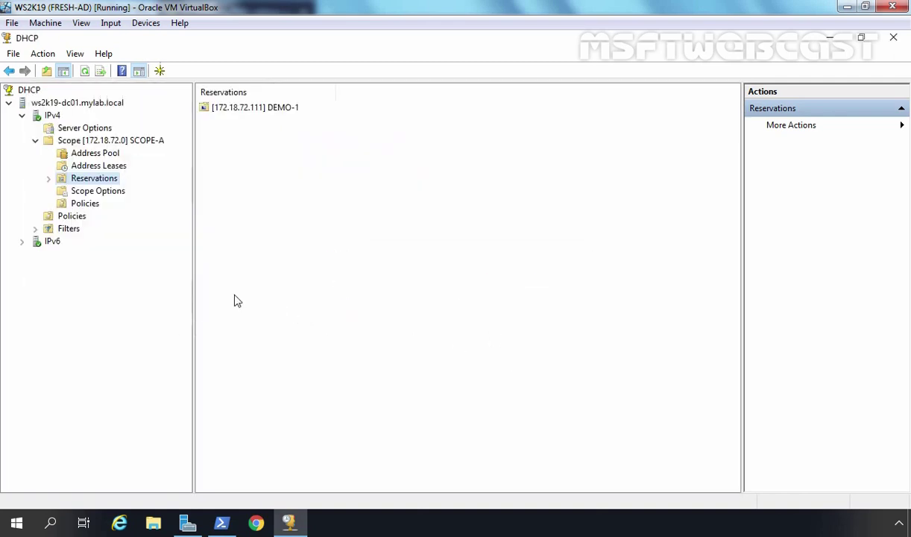
double_click(103, 179)
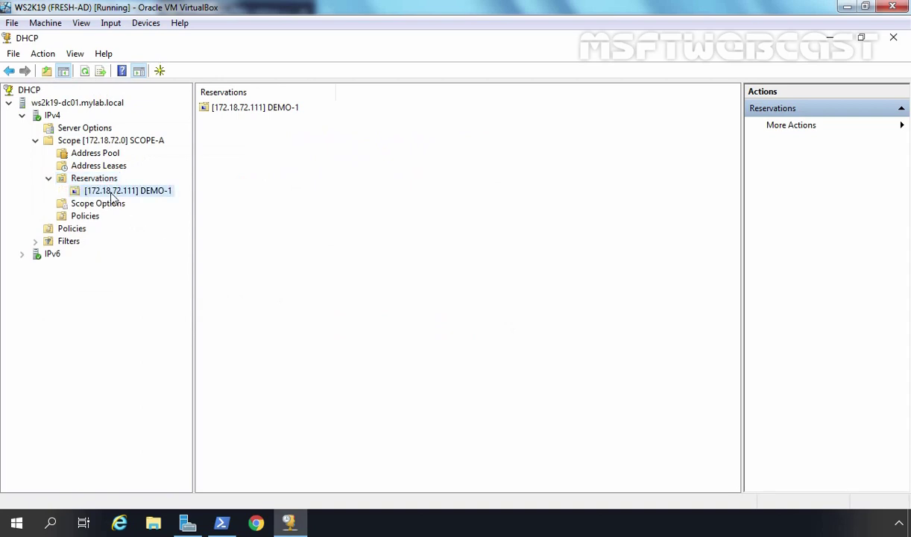
Step: Check the name and MAC address in the DEMO-1 reservation's properties and close them
click(112, 192)
right_click(112, 191)
click(236, 294)
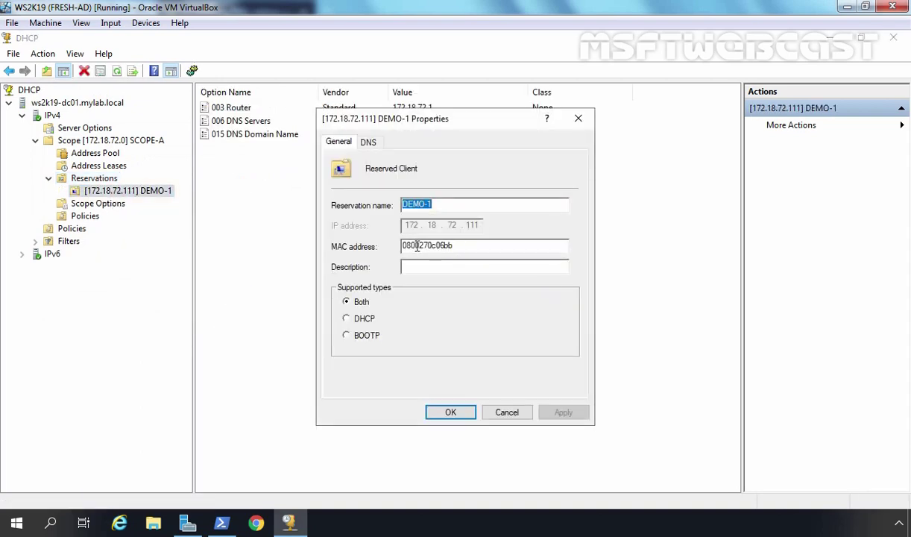
click(459, 412)
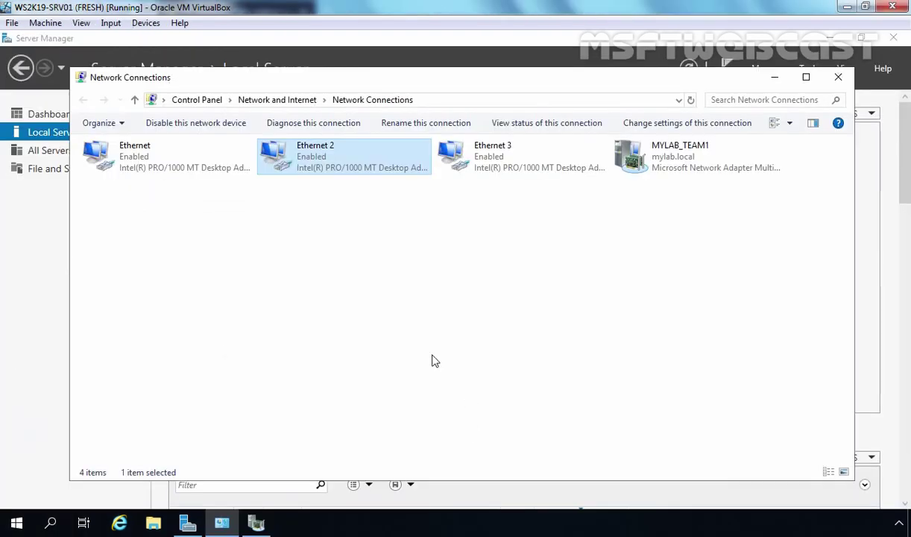
Step: Switch to WS2K19-SRV01, open an administrator PowerShell and release the DHCP address with ipconfig /release
click(16, 524)
right_click(17, 527)
click(67, 338)
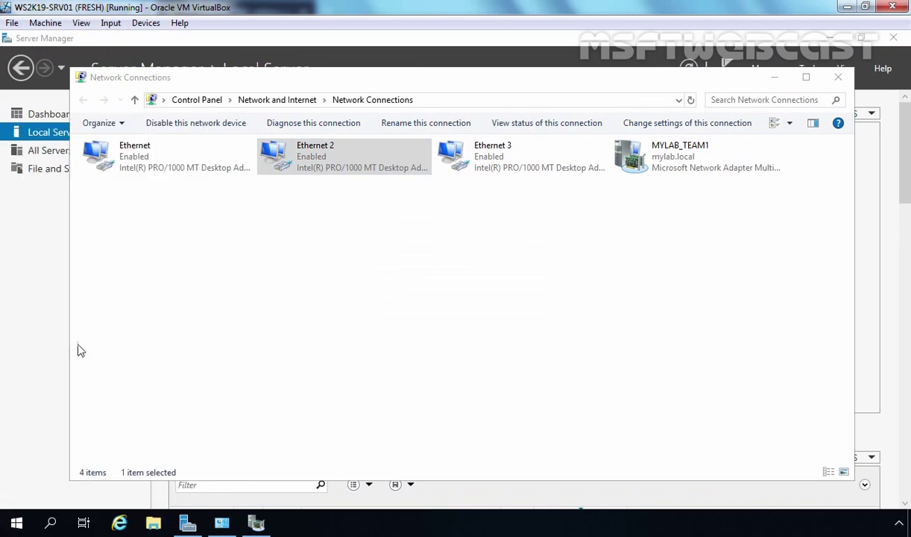
text(ipconfig)
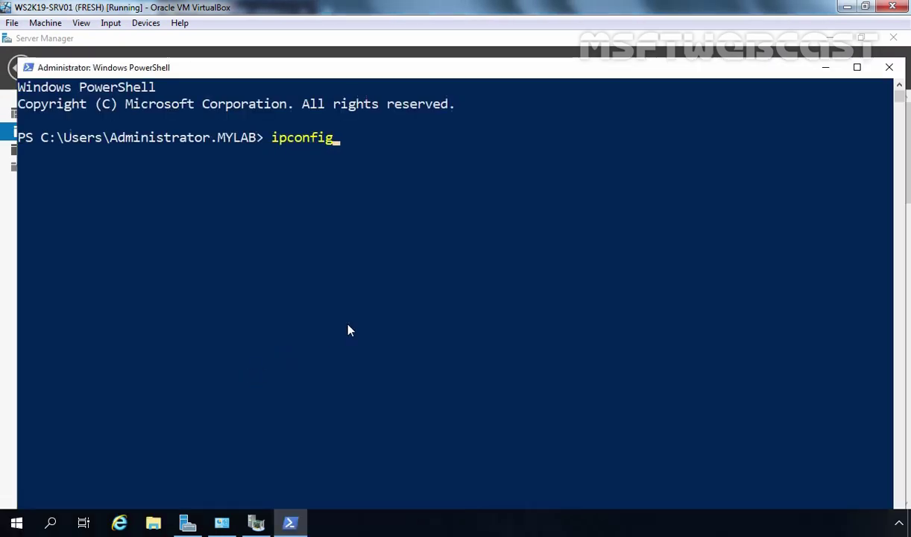
text( /release)
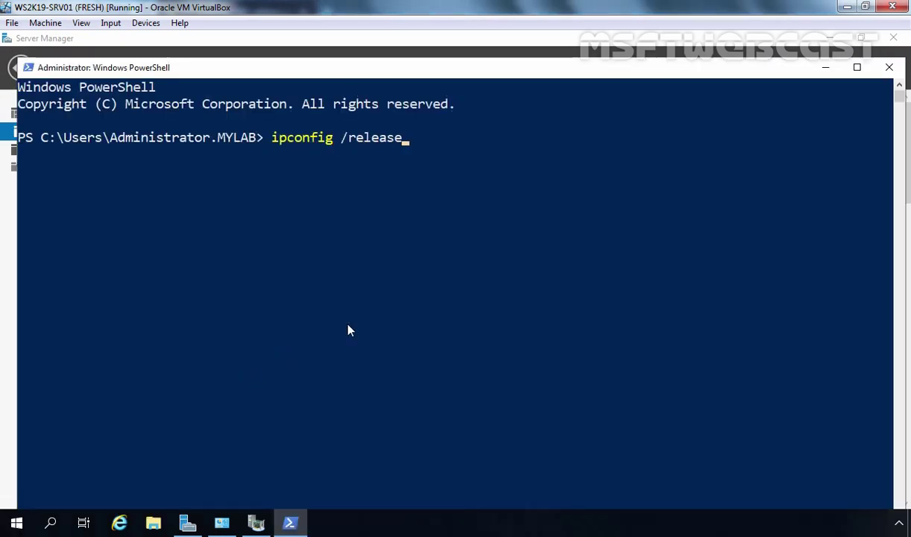
key(Return)
Step: Request a new DHCP lease with ipconfig /renew and highlight the team adapter's IPv4 address in the output
key(Up)
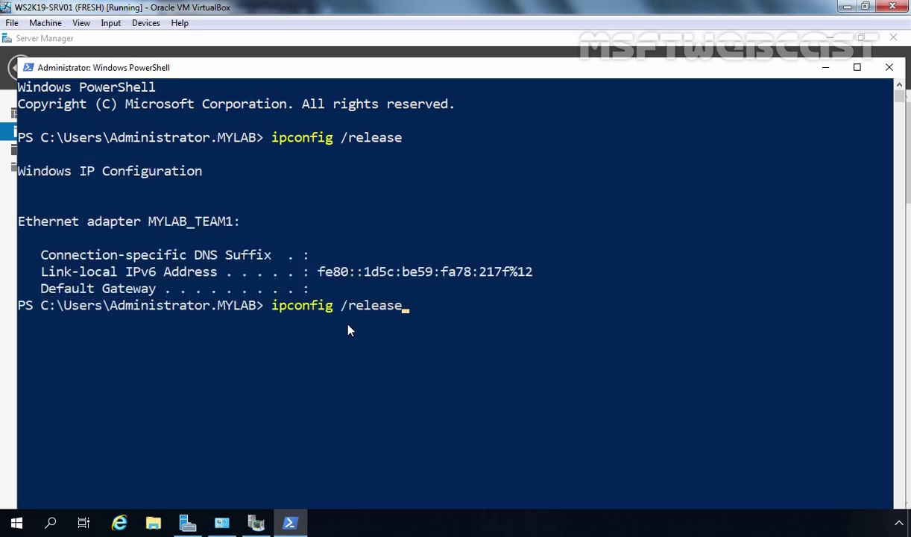
key(BackSpace)
key(BackSpace)
key(BackSpace)
key(BackSpace)
key(BackSpace)
text(new)
key(Return)
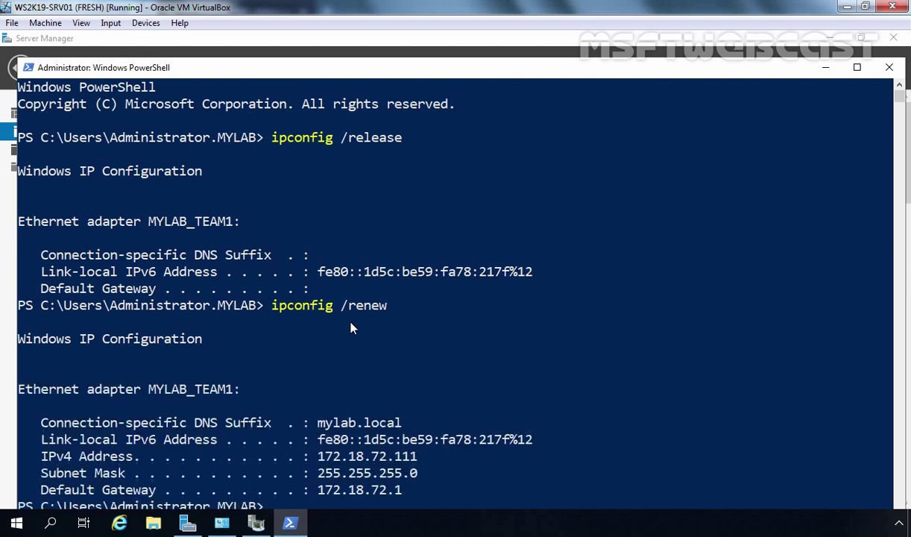
scroll(348, 329, down, 2)
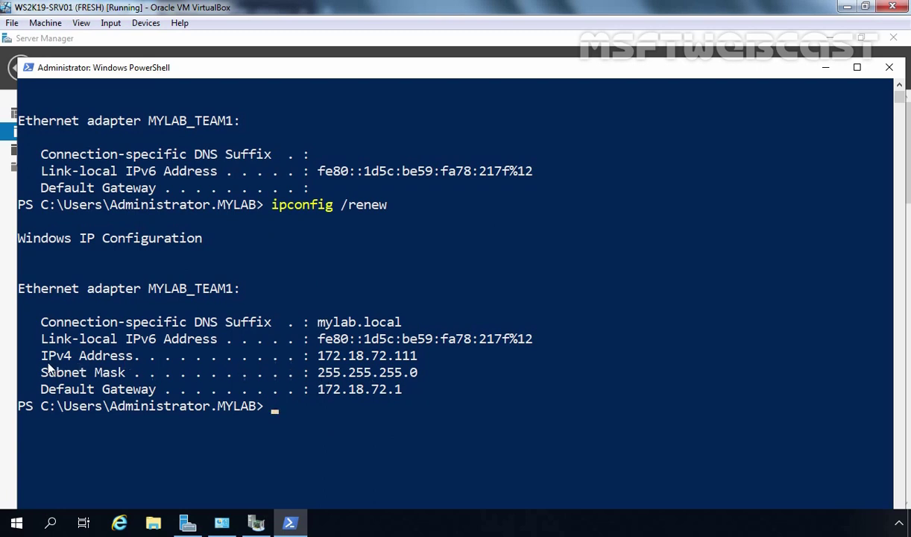
drag(316, 359, 440, 360)
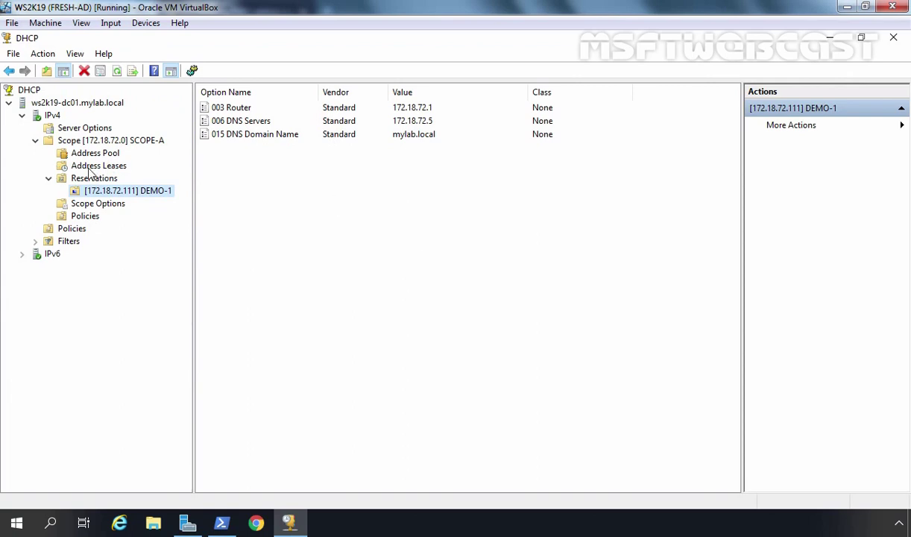
Step: Refresh the scope's Address Leases on the domain controller, check the 172.18.72.111 lease, and minimize PowerShell on WS2K19-SRV01
click(90, 165)
right_click(278, 196)
click(295, 199)
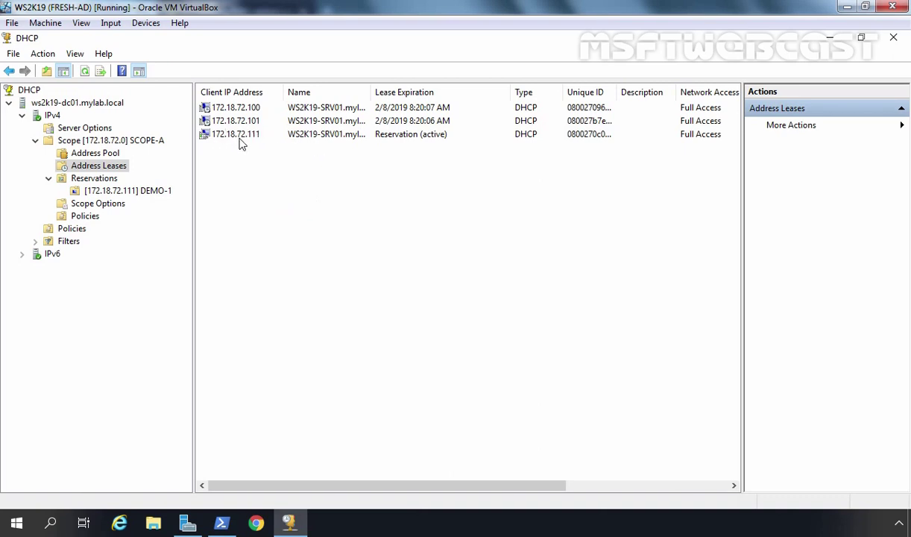
click(394, 140)
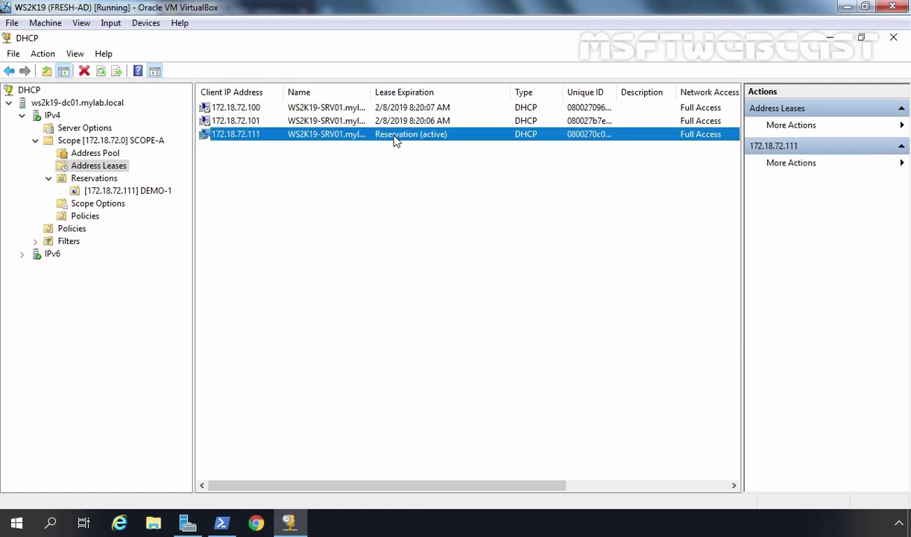
double_click(619, 91)
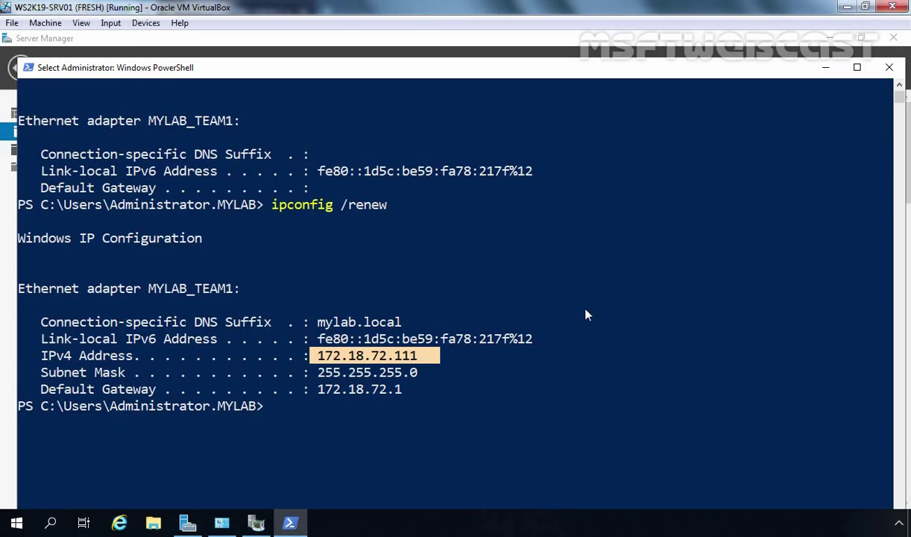
click(826, 67)
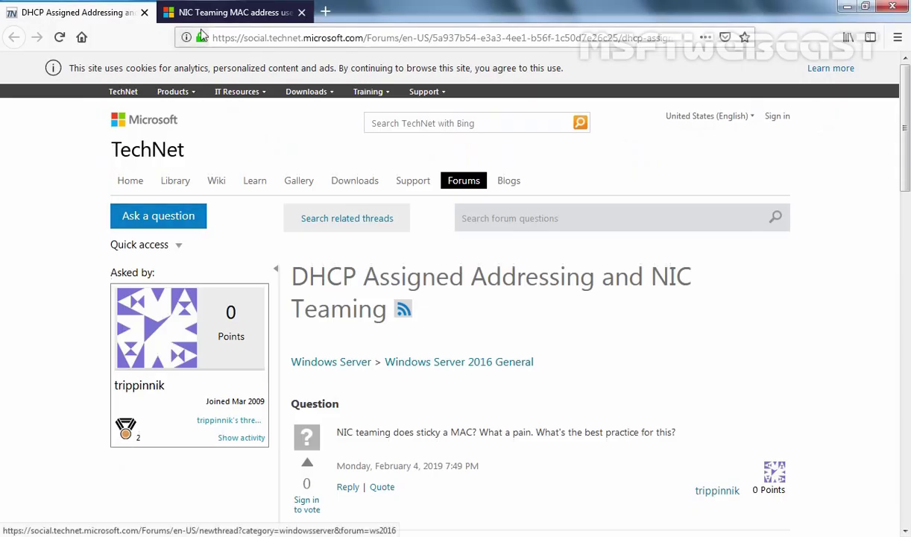
Step: Read the NIC Teaming MAC address article in the browser, highlighting the passage on the primary team member's MAC address
click(202, 14)
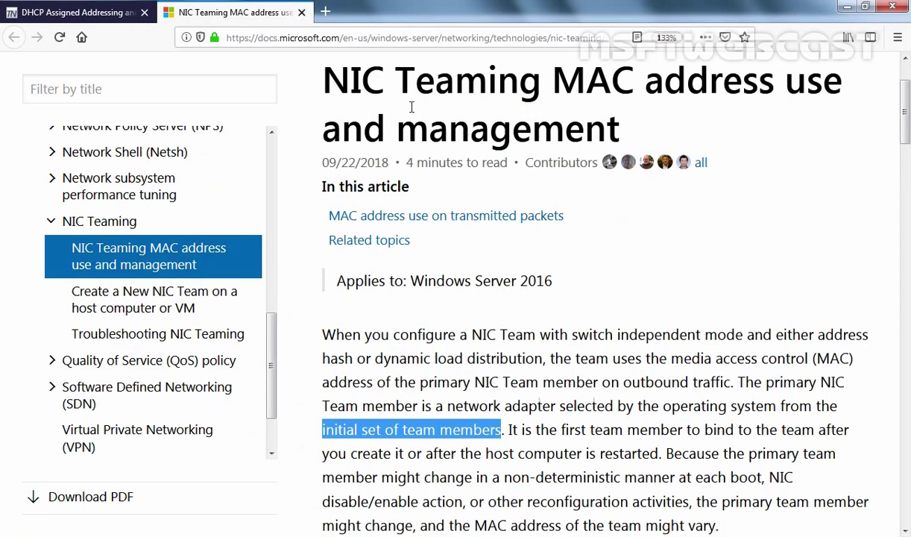
click(587, 387)
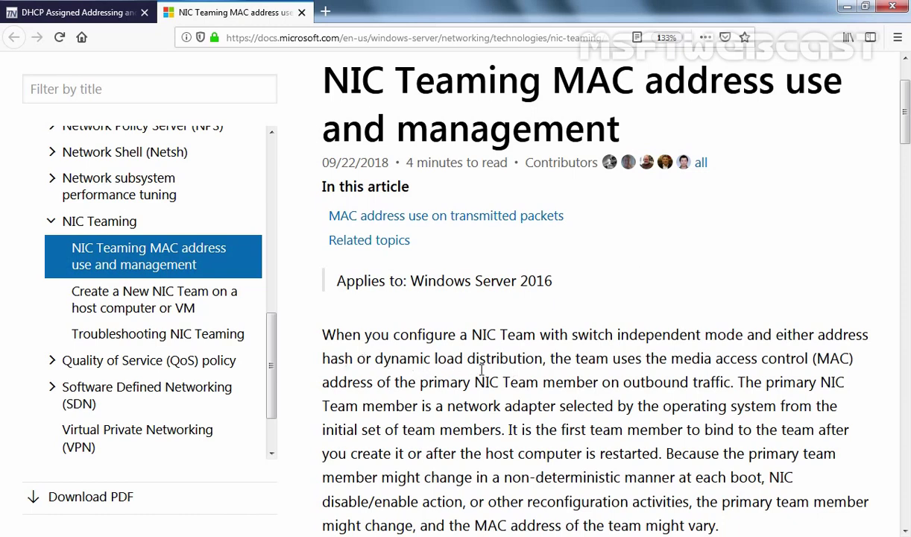
scroll(480, 377, down, 3)
drag(557, 261, 777, 259)
drag(387, 282, 738, 285)
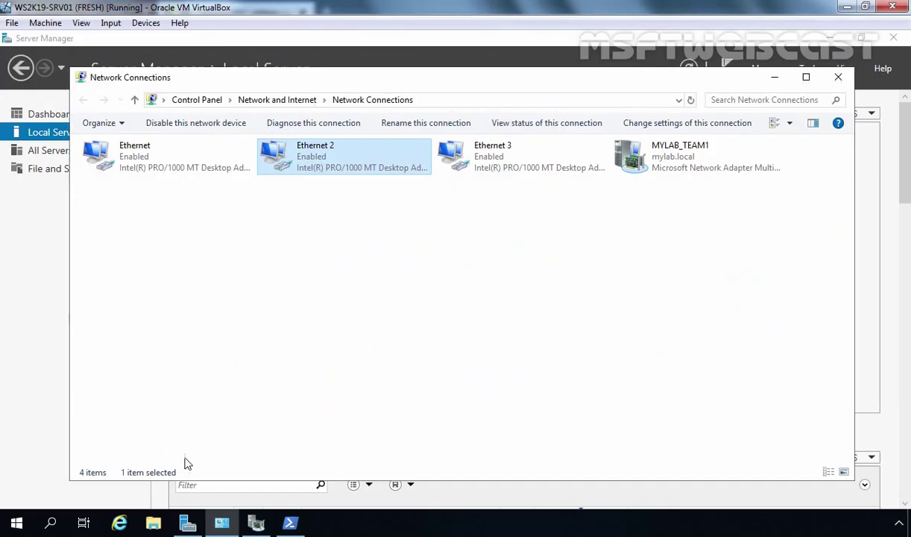
Step: Inspect the Ethernet, Ethernet 2 and Ethernet 3 members of MYLAB_TEAM1 in NIC Teaming on WS2K19-SRV01
click(256, 523)
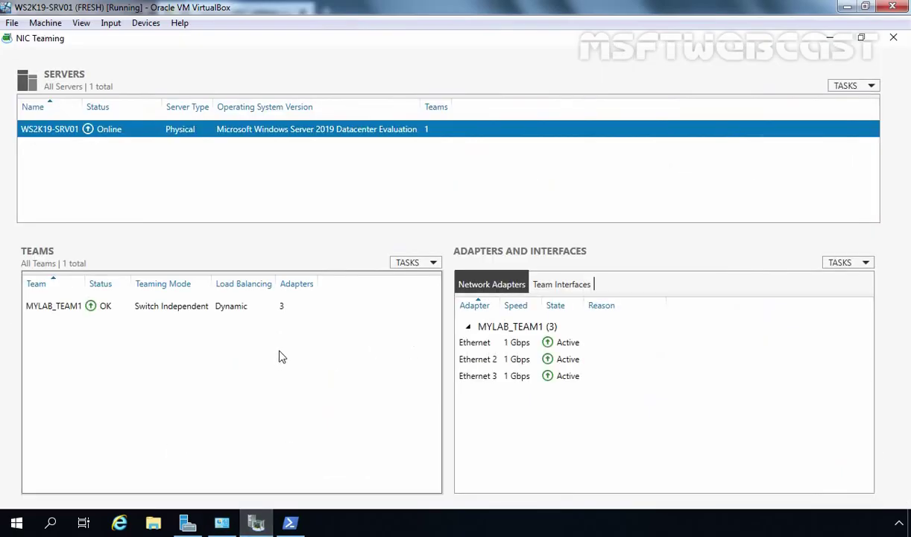
click(482, 349)
click(481, 378)
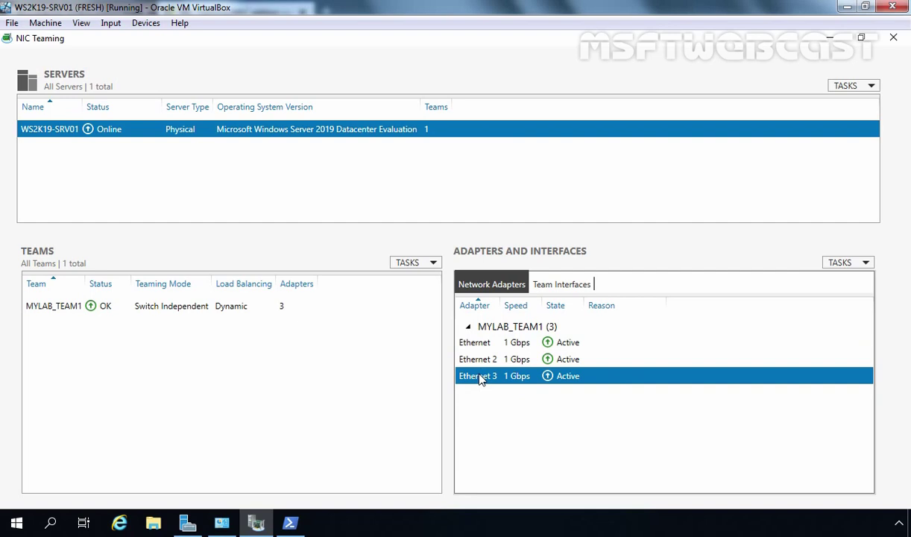
click(486, 363)
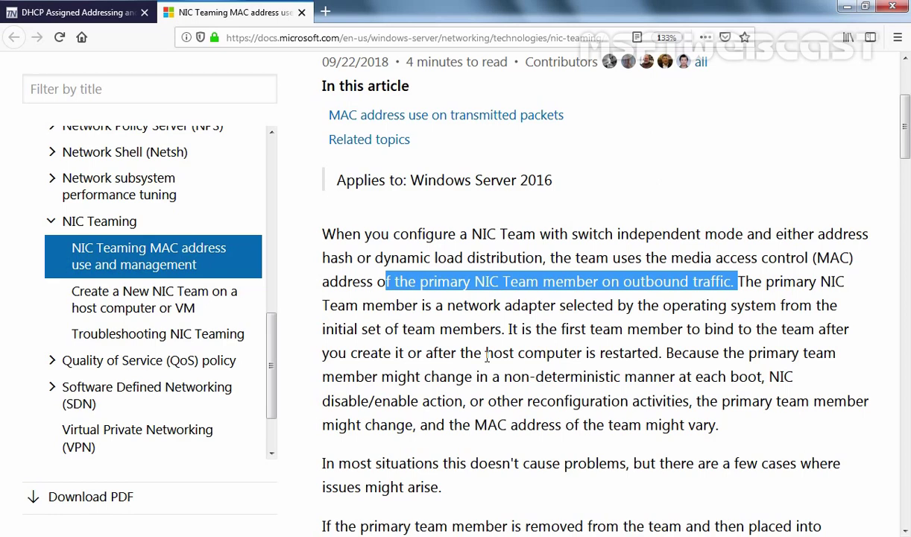
Step: Read the article's paragraphs on MAC address conflicts and setting a specific team MAC address, and return to NIC Teaming
scroll(603, 384, down, 5)
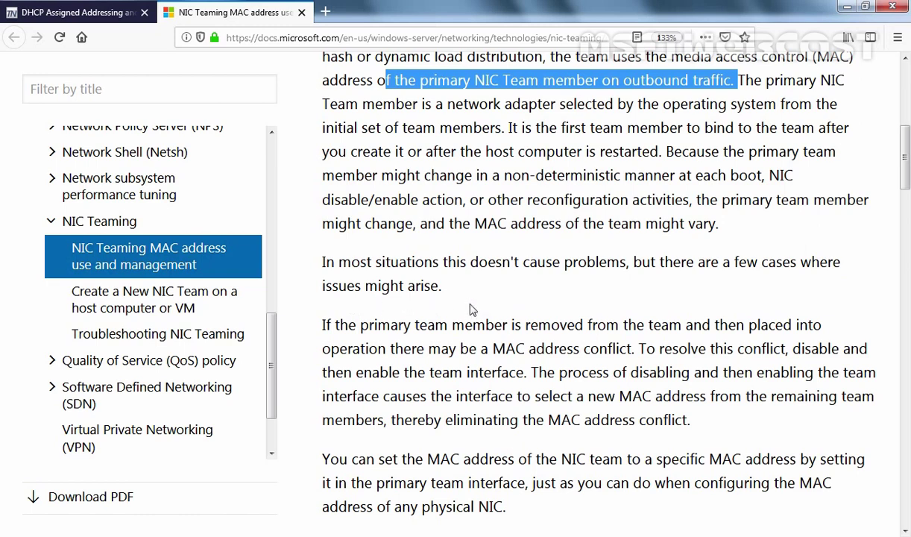
scroll(471, 304, down, 3)
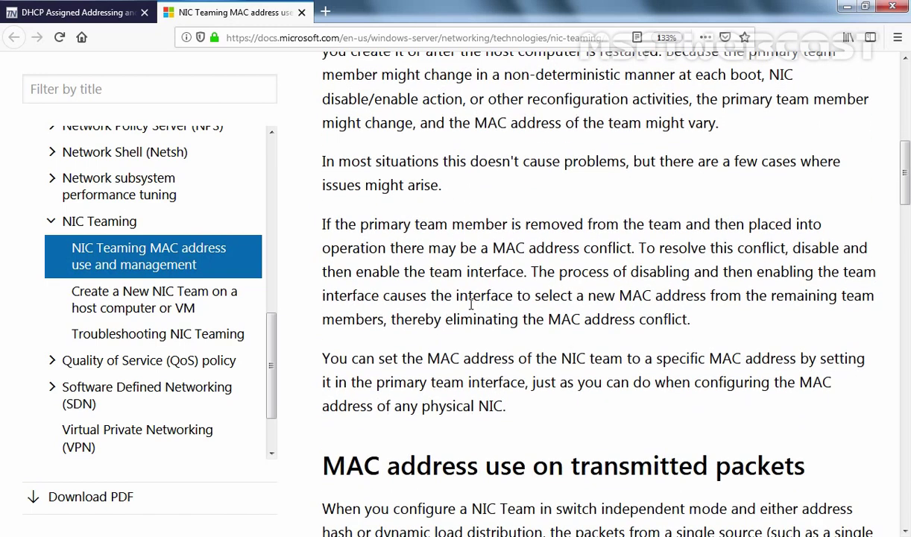
key(alt+Tab)
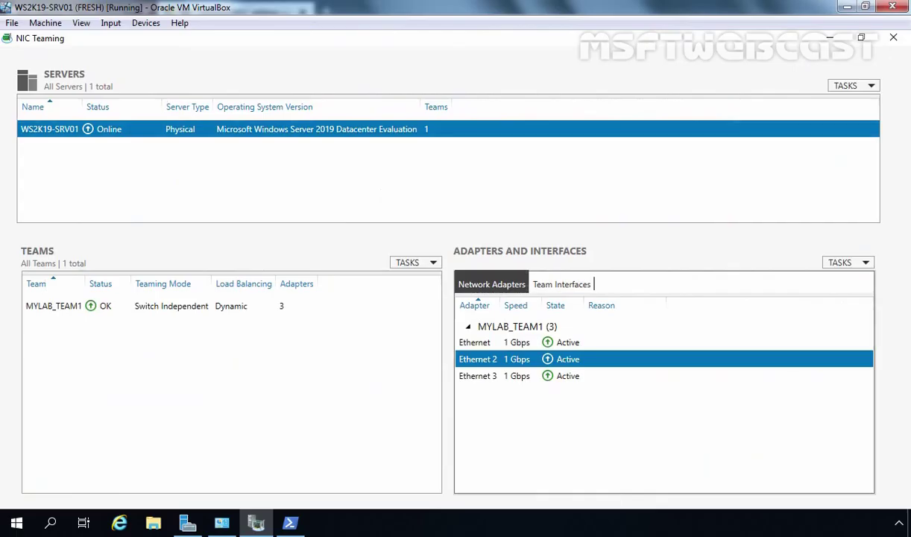
Step: Disable the Ethernet 2 adapter in Network Connections and open the status of MYLAB_TEAM1
click(223, 523)
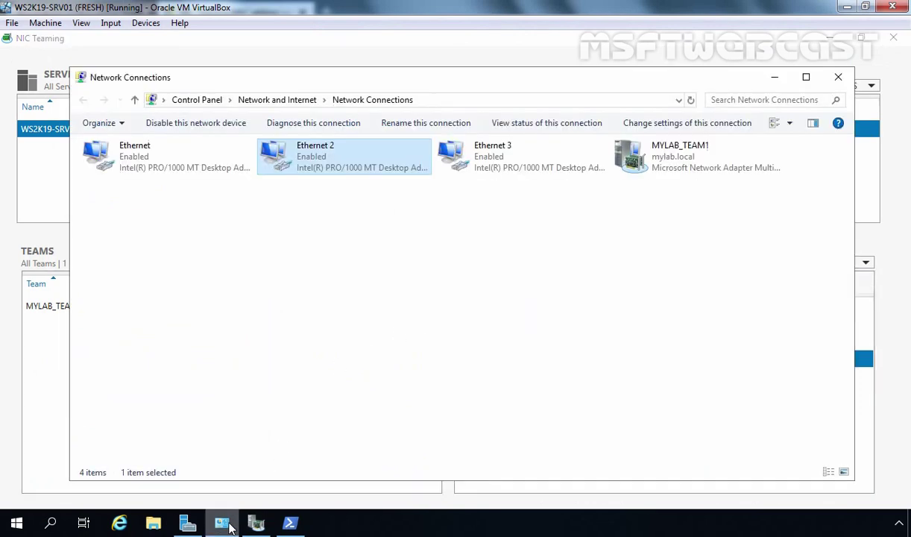
right_click(326, 168)
click(342, 173)
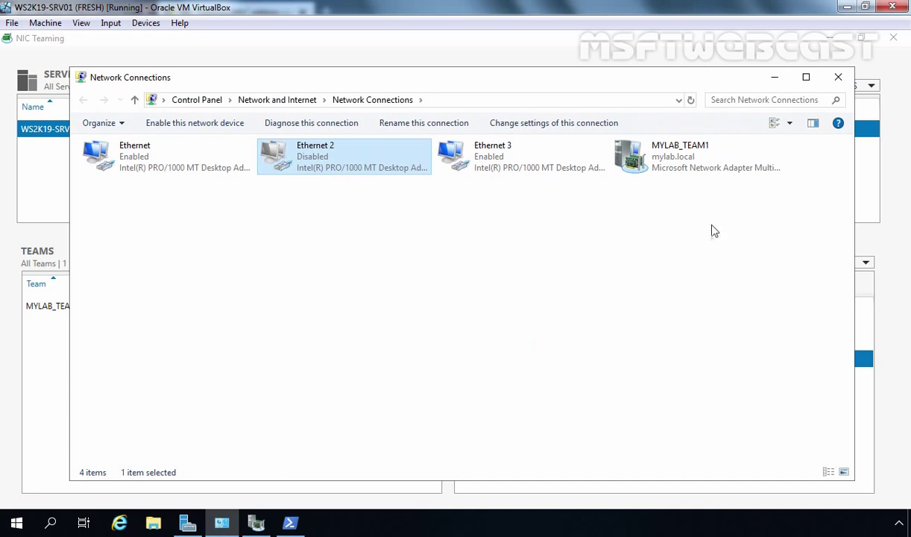
click(680, 162)
right_click(681, 162)
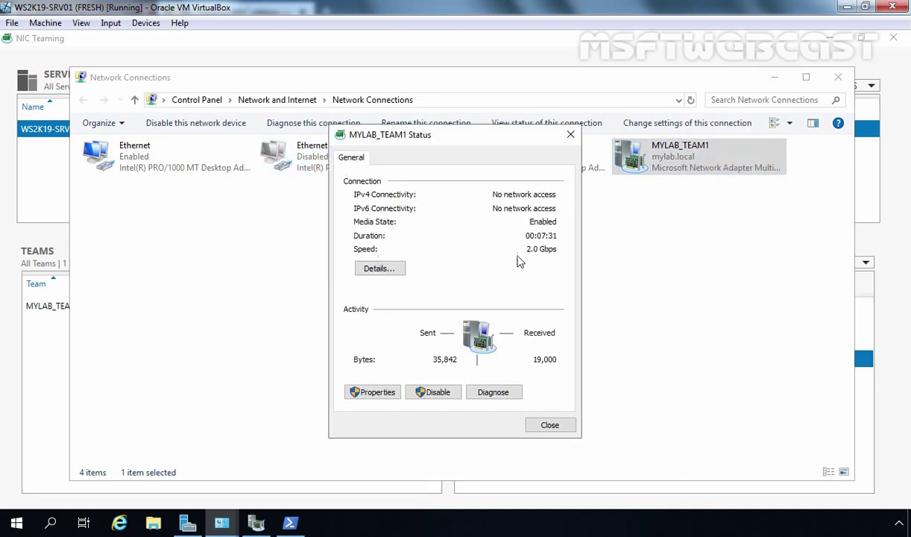
Step: Release the team adapter's address again with ipconfig /release in PowerShell
click(290, 522)
key(Up)
key(BackSpace)
key(BackSpace)
key(BackSpace)
text(lease)
key(Return)
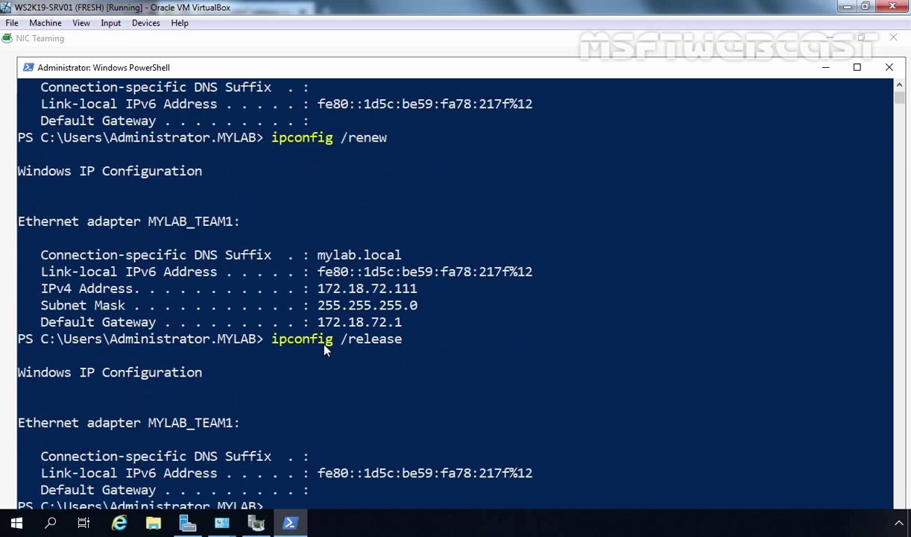
Step: Renew the team adapter's address with ipconfig /renew while Ethernet 2 is disabled, and minimize PowerShell
key(Up)
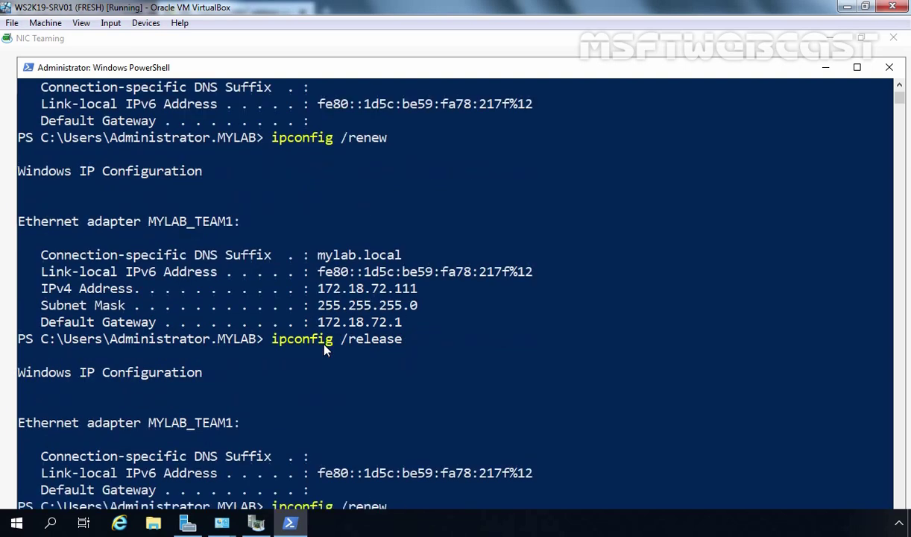
key(Up)
key(Return)
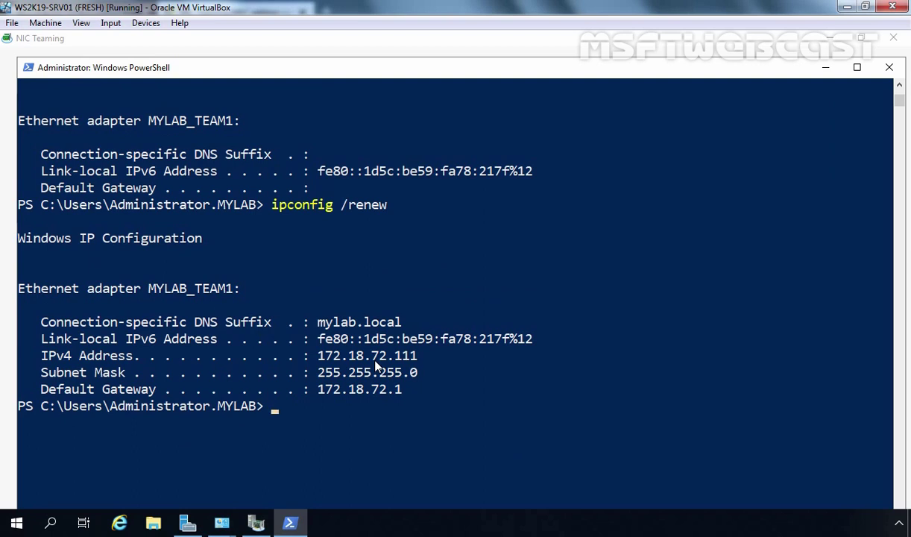
click(824, 68)
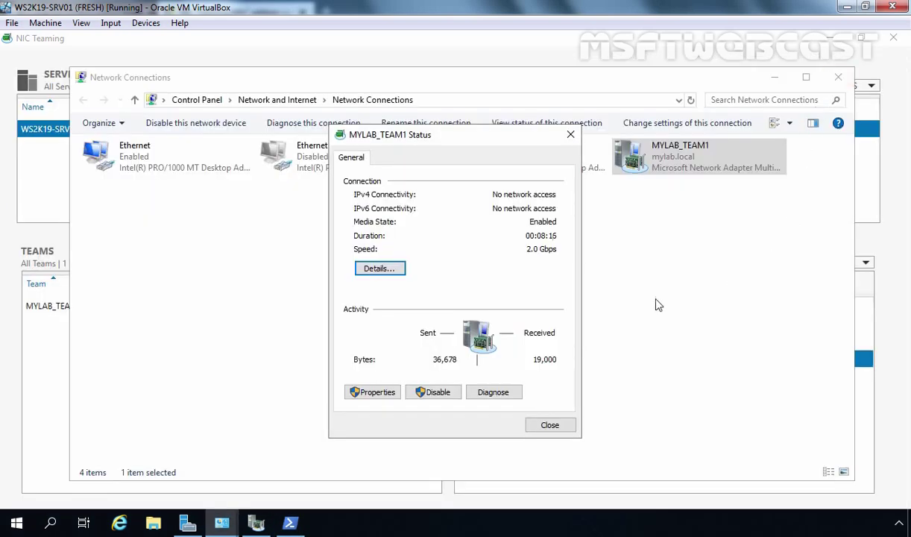
Step: Check the physical address in MYLAB_TEAM1's network connection details and close both dialogs
click(382, 274)
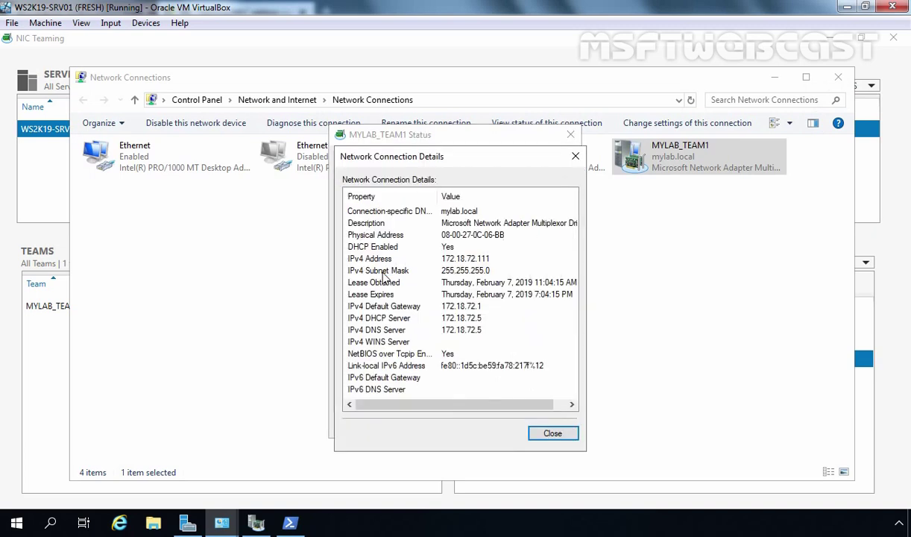
click(500, 237)
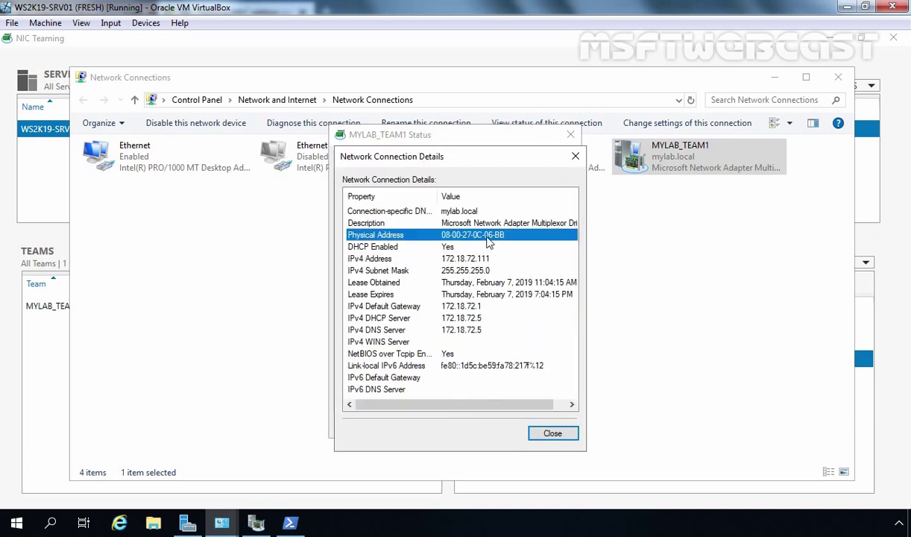
click(553, 436)
click(550, 425)
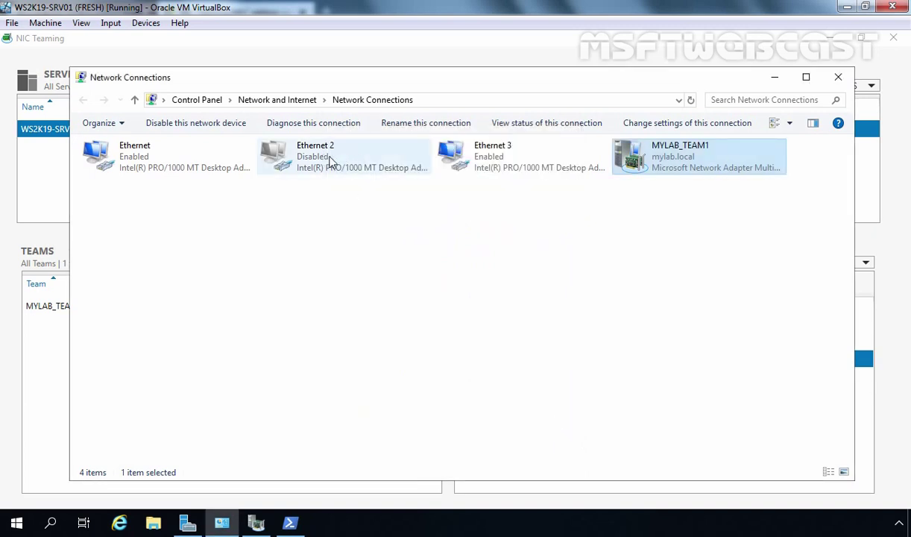
Step: Enable the Ethernet 2 adapter, reopen MYLAB_TEAM1's status and move it aside to expose the NIC Teaming adapter list
double_click(324, 162)
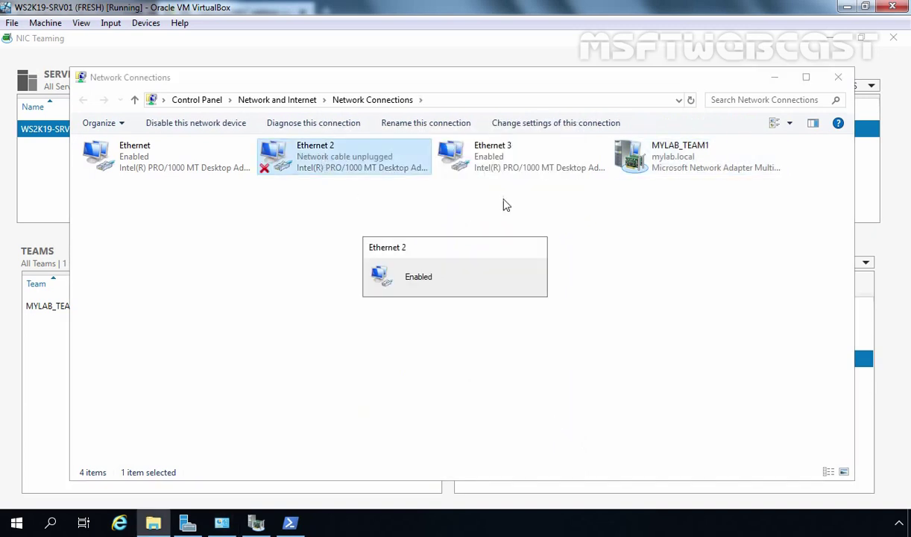
click(661, 157)
right_click(660, 154)
click(690, 179)
click(774, 80)
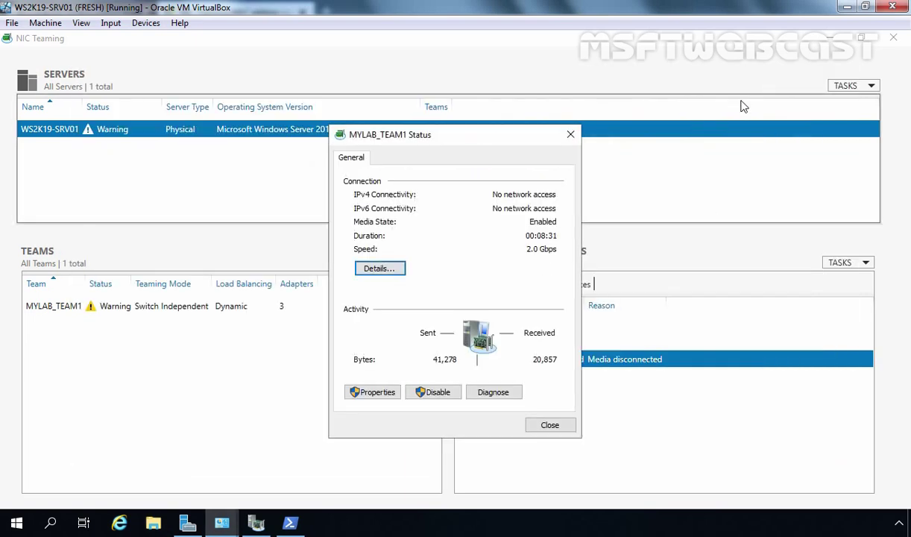
drag(464, 135, 770, 124)
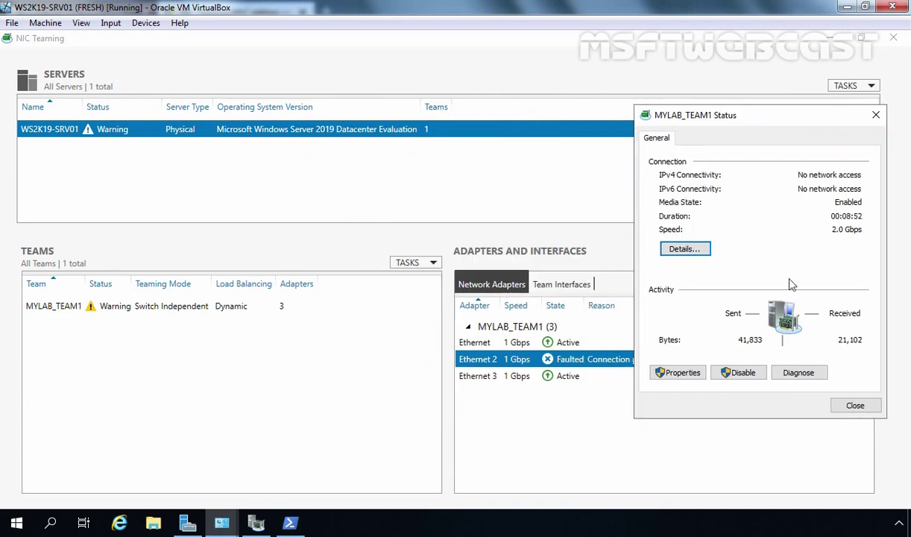